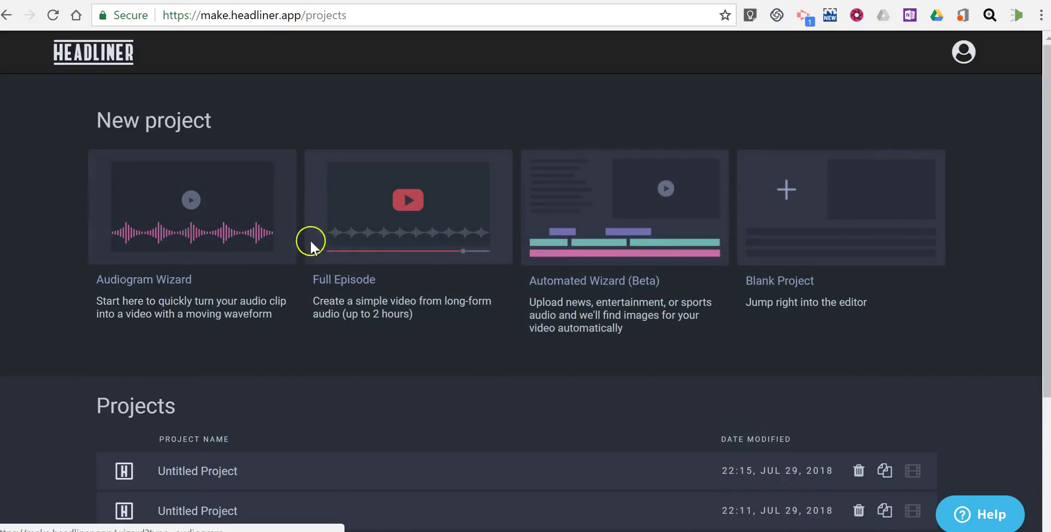
Step: Create a blank Headliner project with the Landscape aspect ratio
click(795, 215)
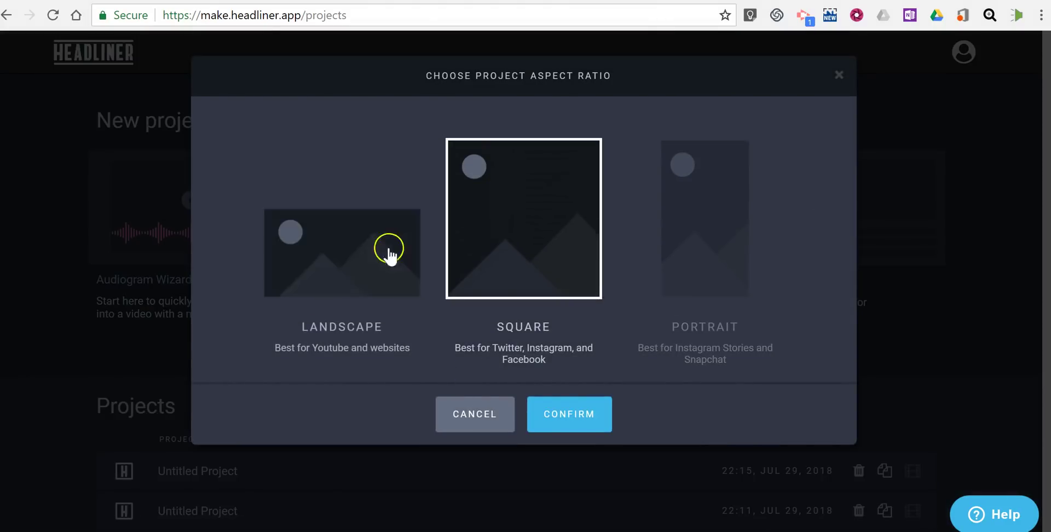
click(342, 257)
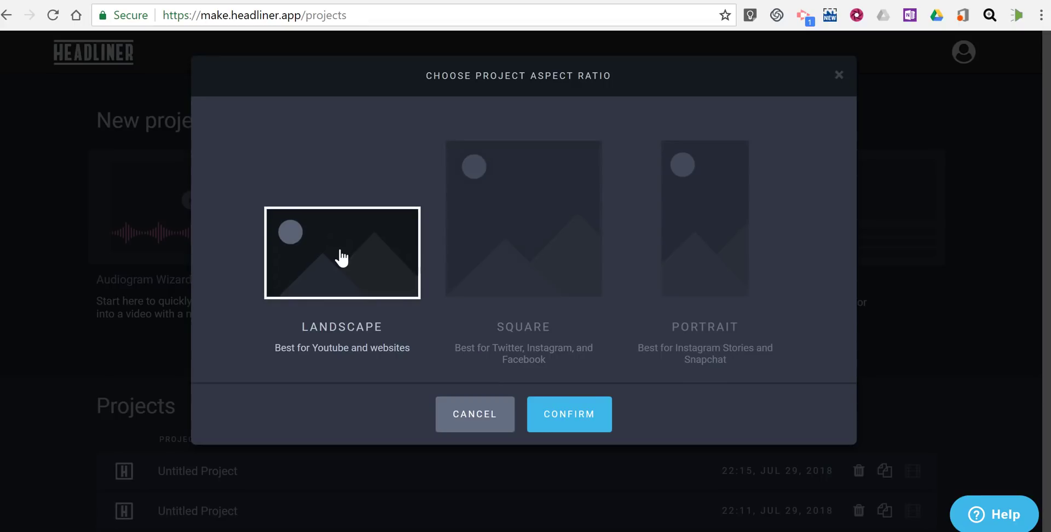
click(568, 429)
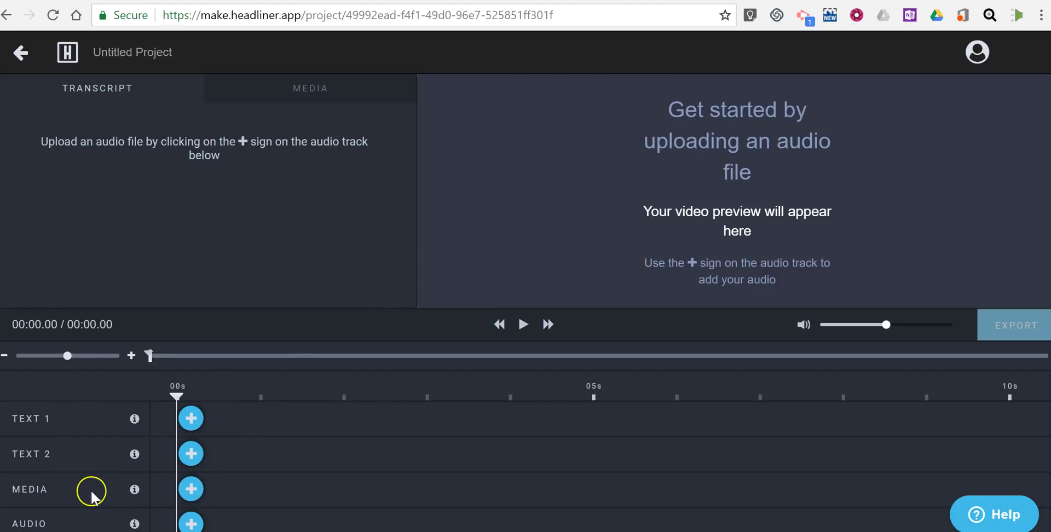
Step: Upload the photo 2012-10-18_16-29-25_780 from the demos folder as media for the Media track
click(191, 489)
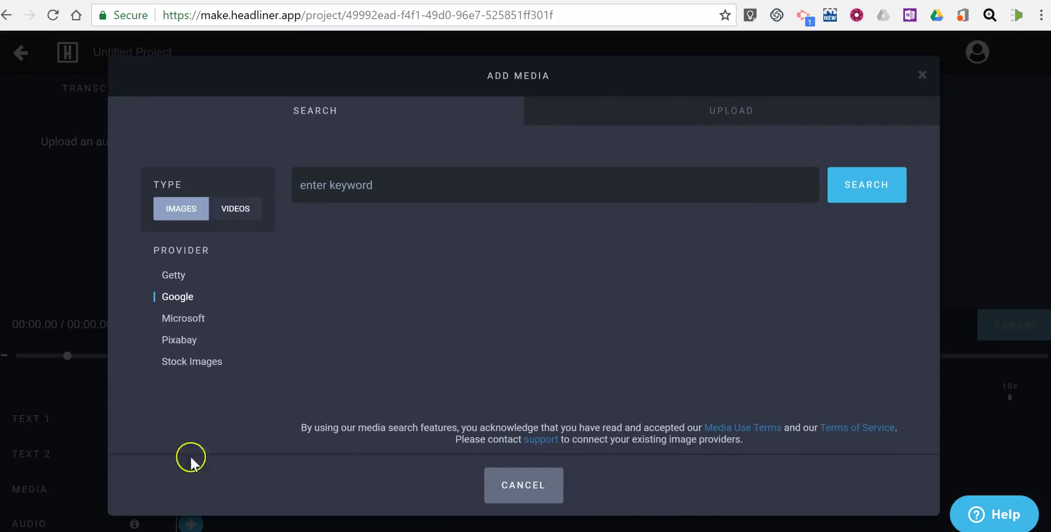
click(235, 210)
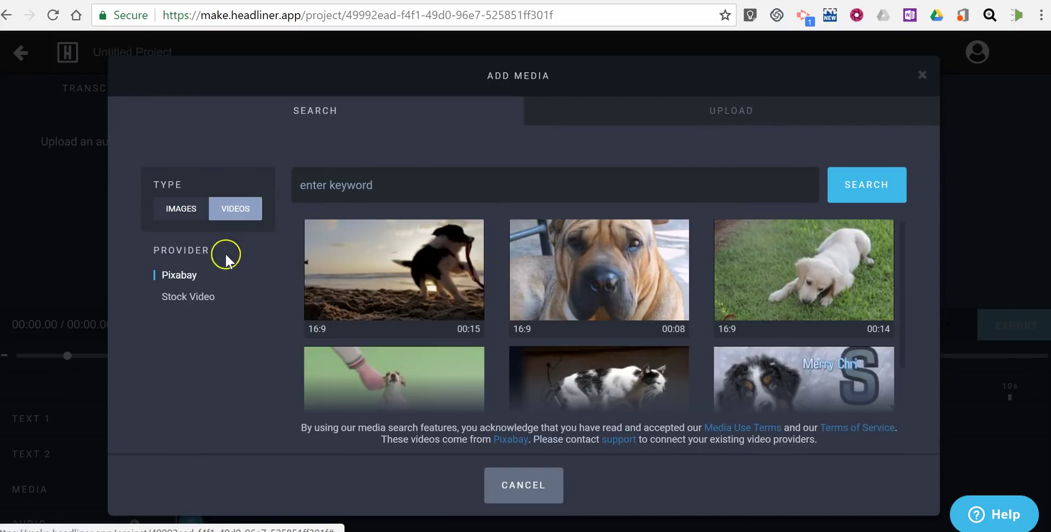
click(188, 222)
click(748, 115)
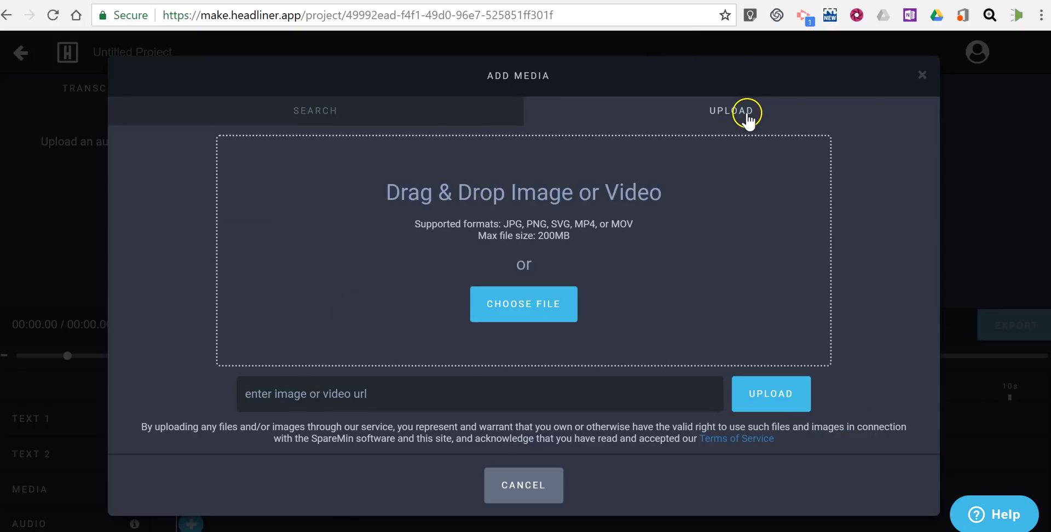
click(543, 307)
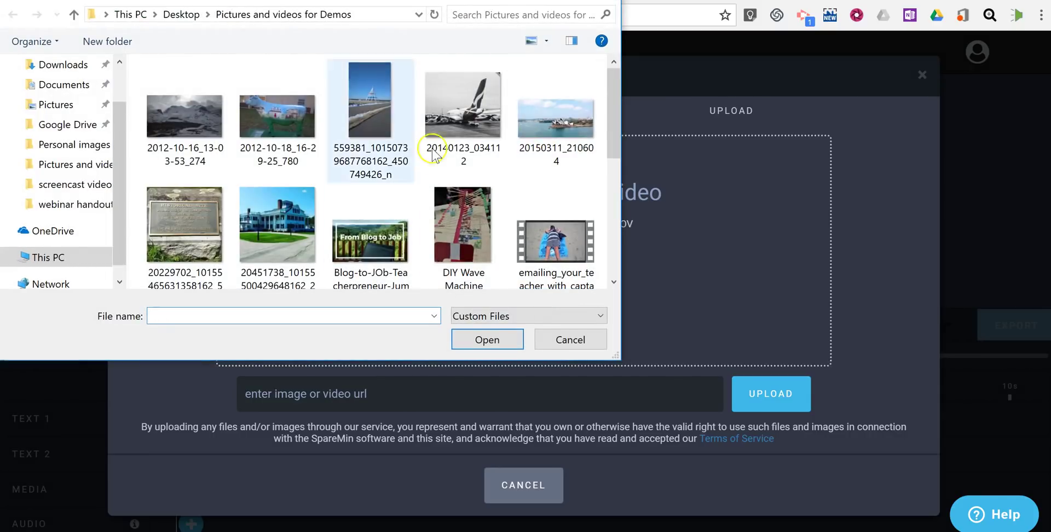
click(291, 129)
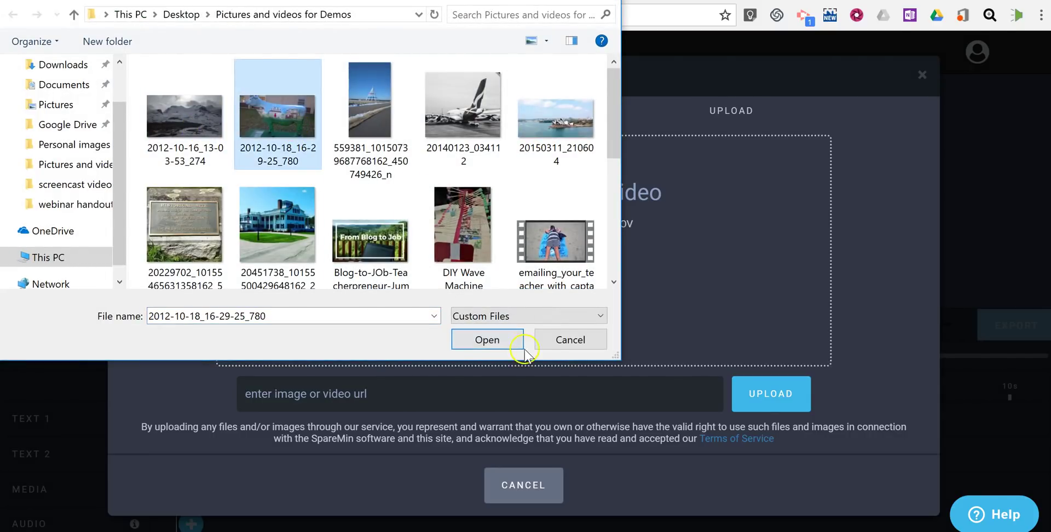
click(507, 343)
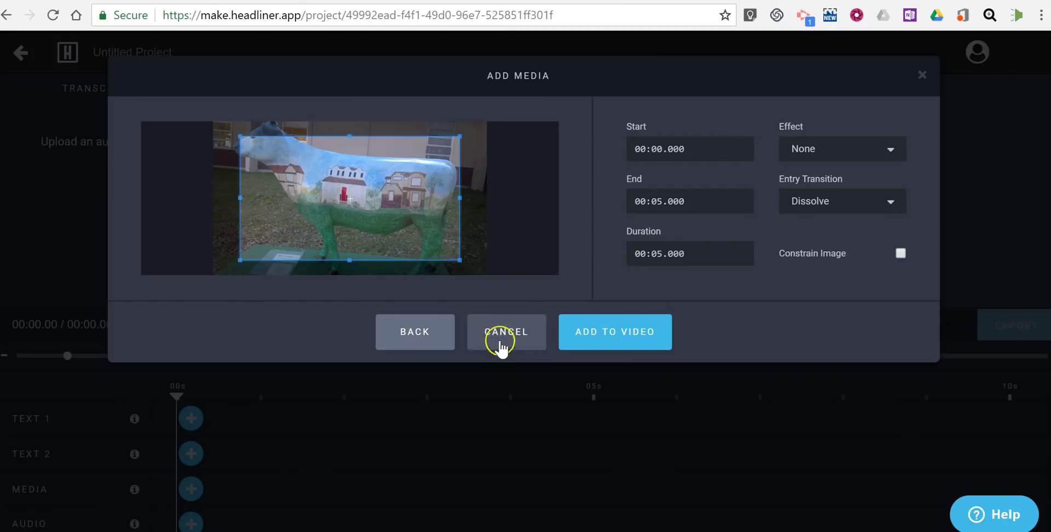
Step: Widen the crop box around the cow photo and recentre it
drag(240, 136, 225, 121)
drag(459, 259, 476, 274)
drag(356, 201, 362, 201)
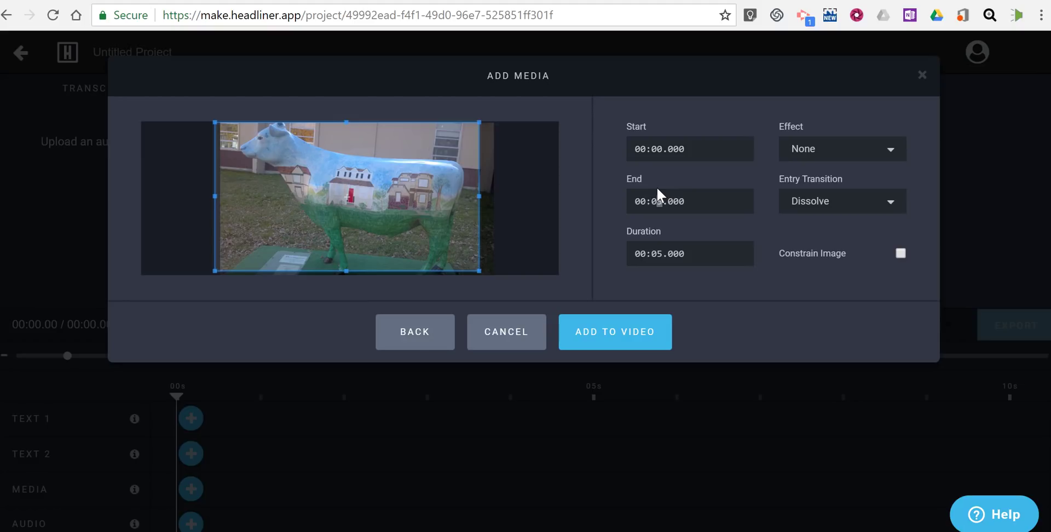
Step: Give the photo a Zoom effect and Slide Left entry, timed 00:00–00:08, and add it
click(833, 155)
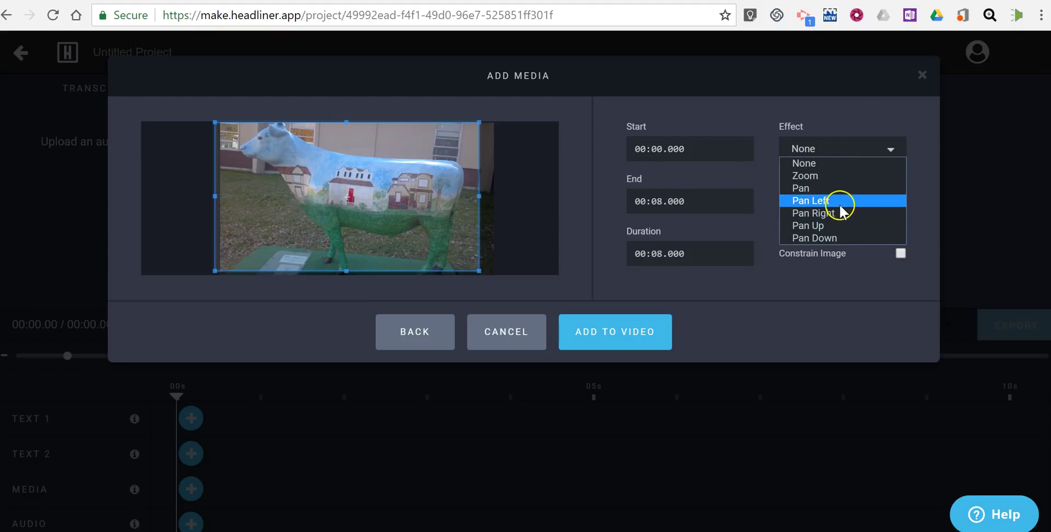
click(829, 176)
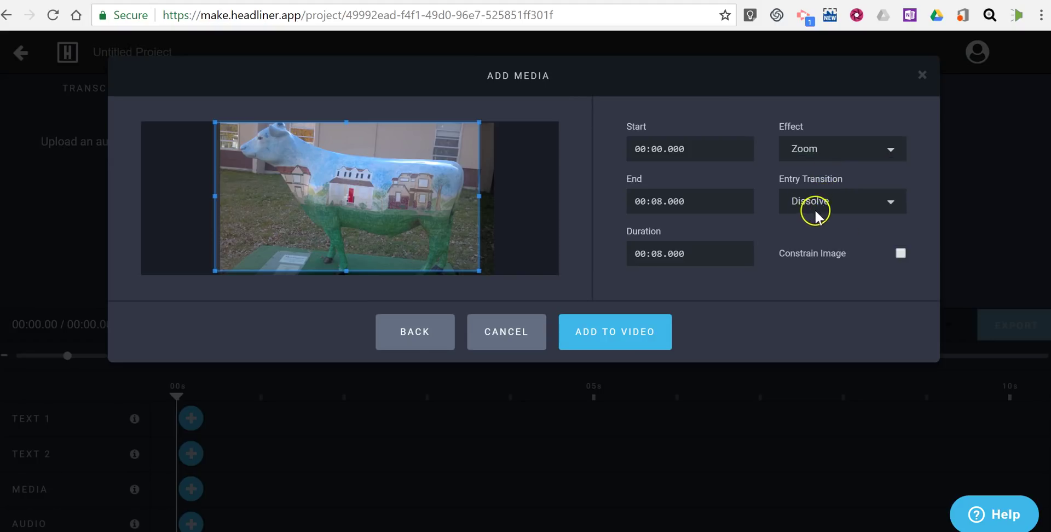
click(820, 204)
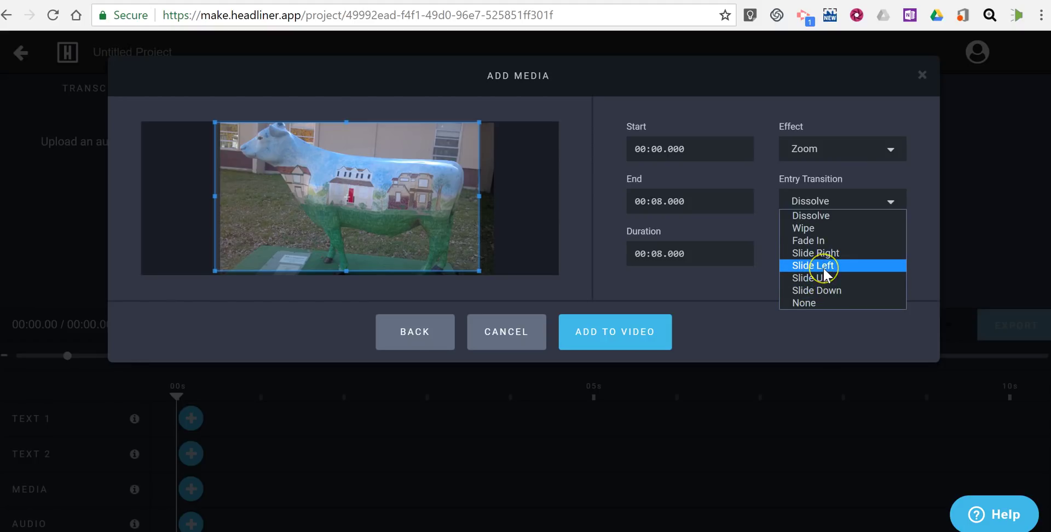
click(822, 266)
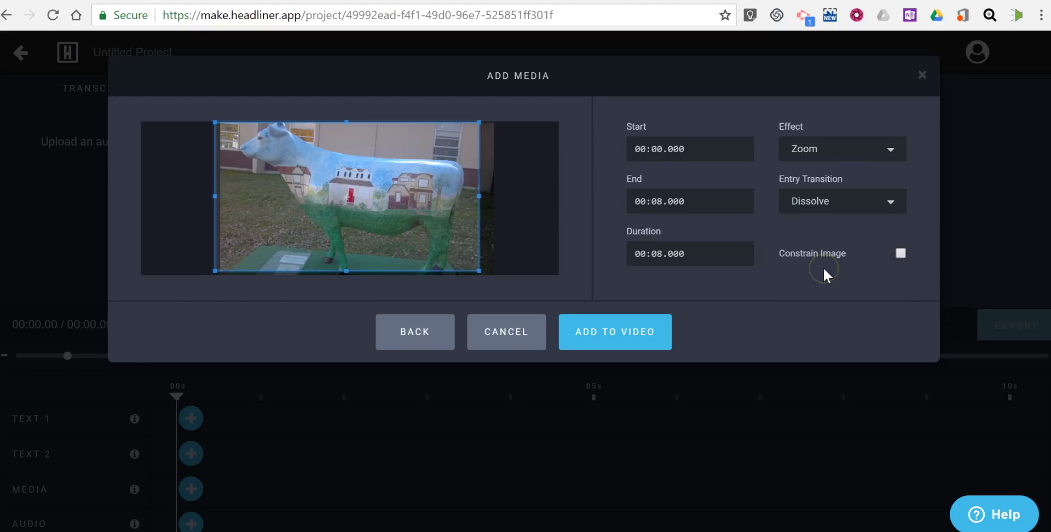
click(616, 335)
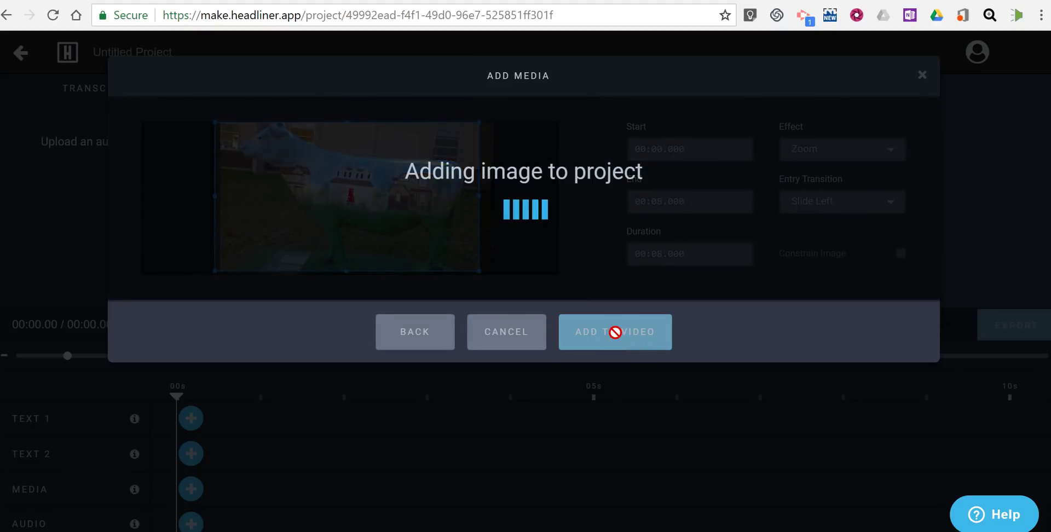
Step: Let the cow photo settle on the Media track as a 00:00–00:08 clip, dismissing Add Media
click(616, 345)
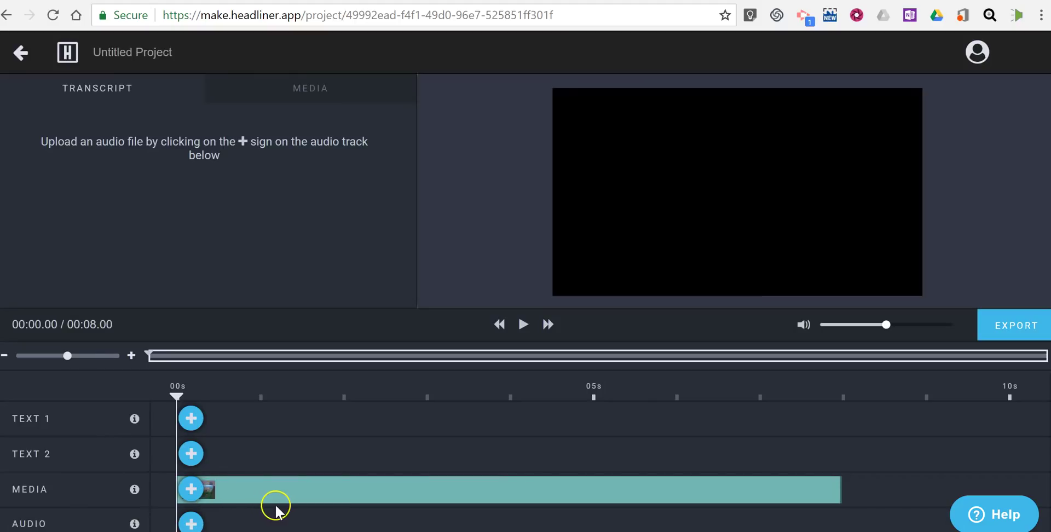
click(298, 497)
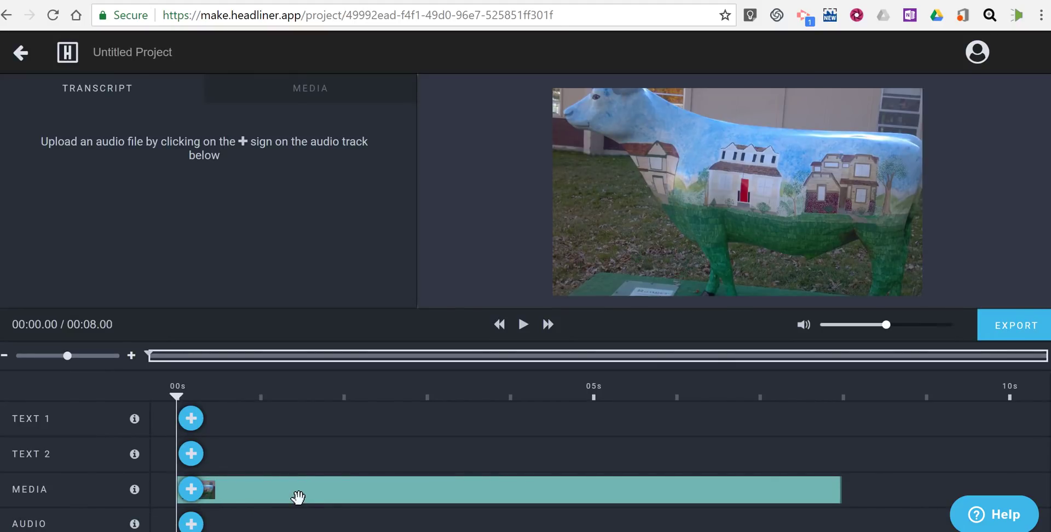
click(286, 486)
click(194, 487)
click(192, 488)
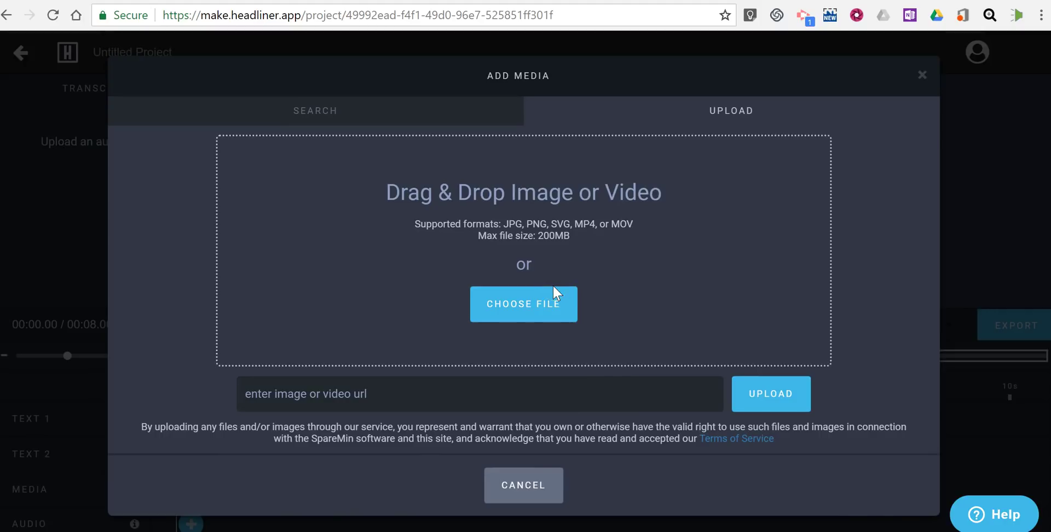
click(923, 75)
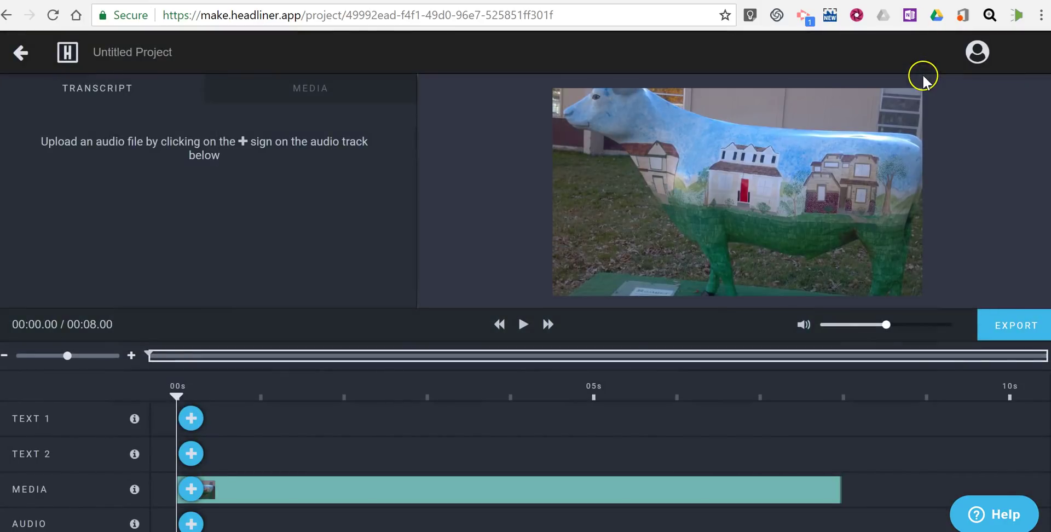
Step: Add Barroom Ballet from the Audio Library to the Audio track, ending at 00:07.500
click(191, 524)
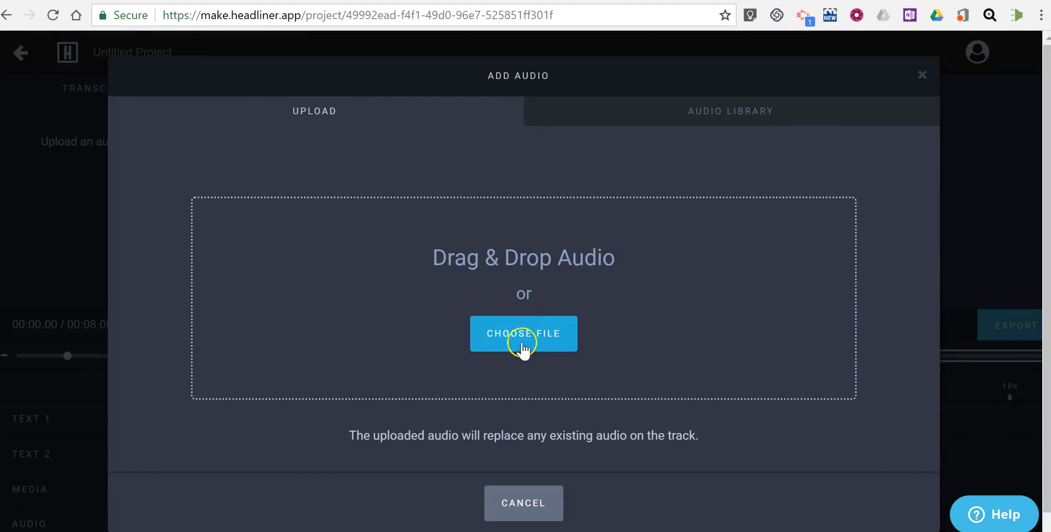
click(732, 112)
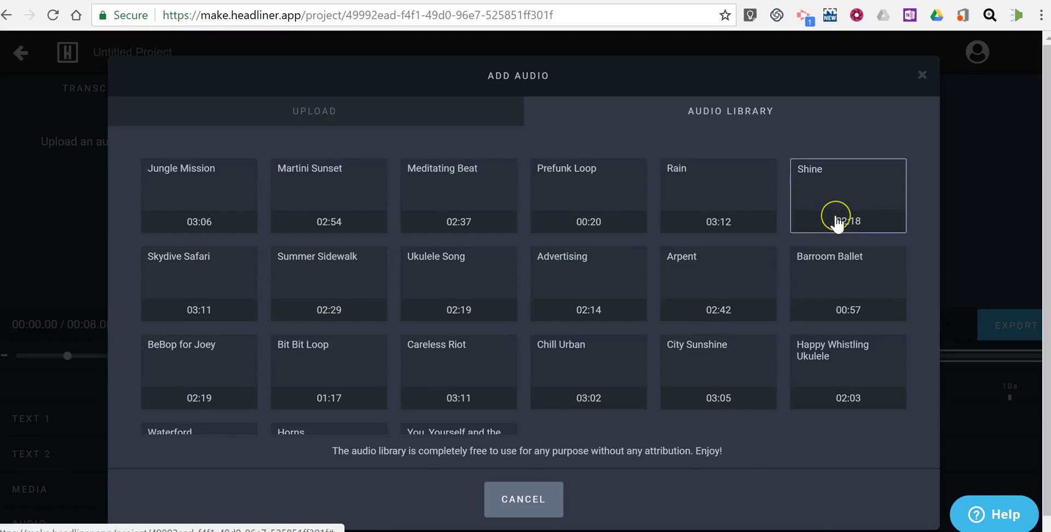
scroll(837, 268, down, 2)
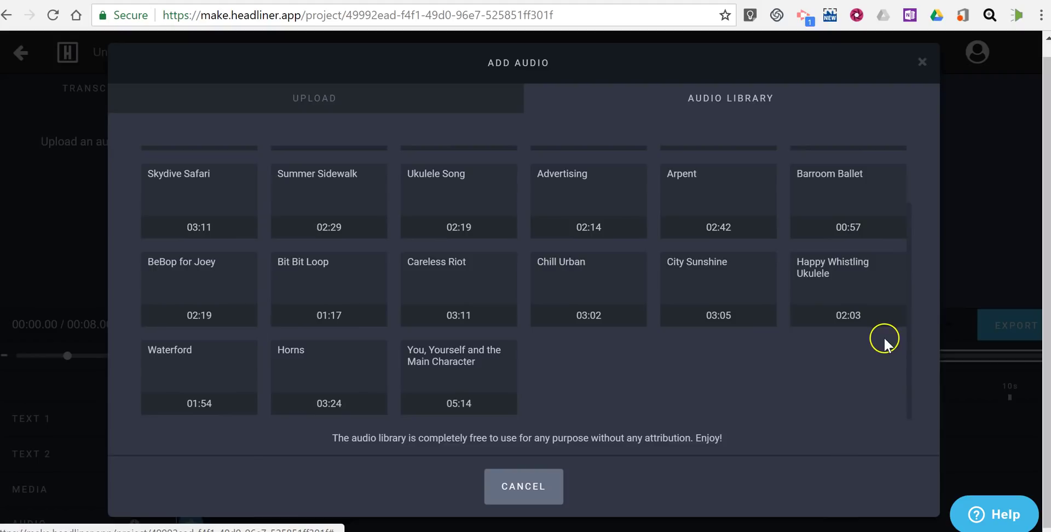
click(867, 214)
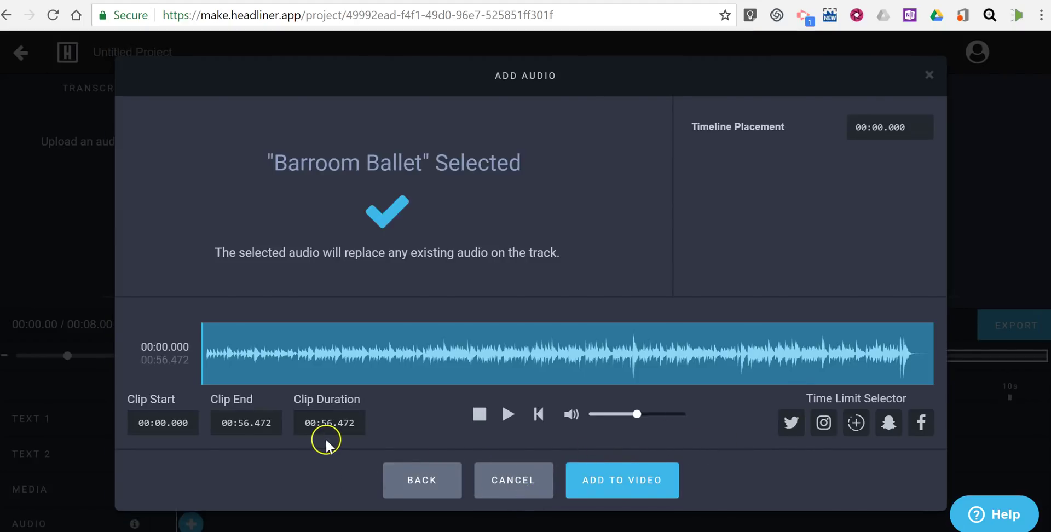
click(246, 421)
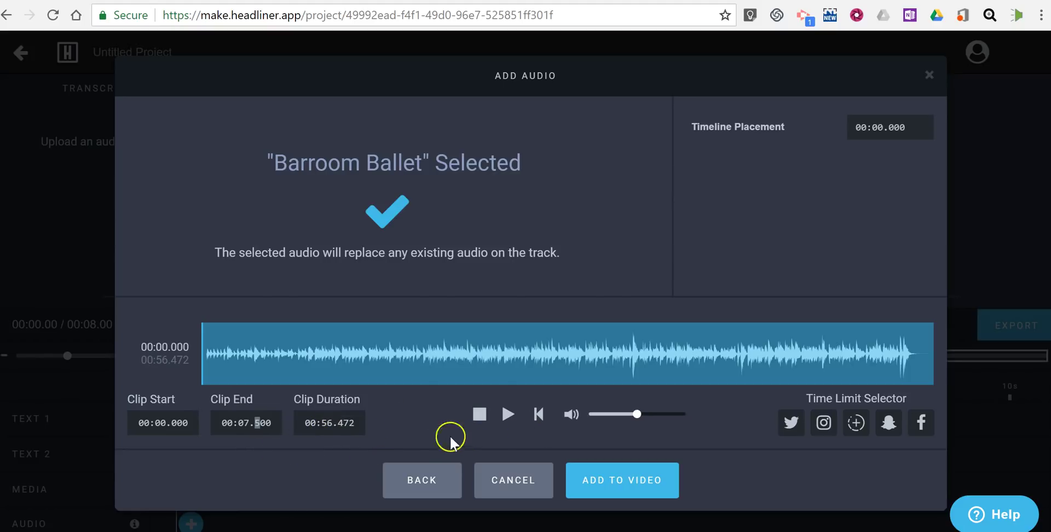
click(330, 423)
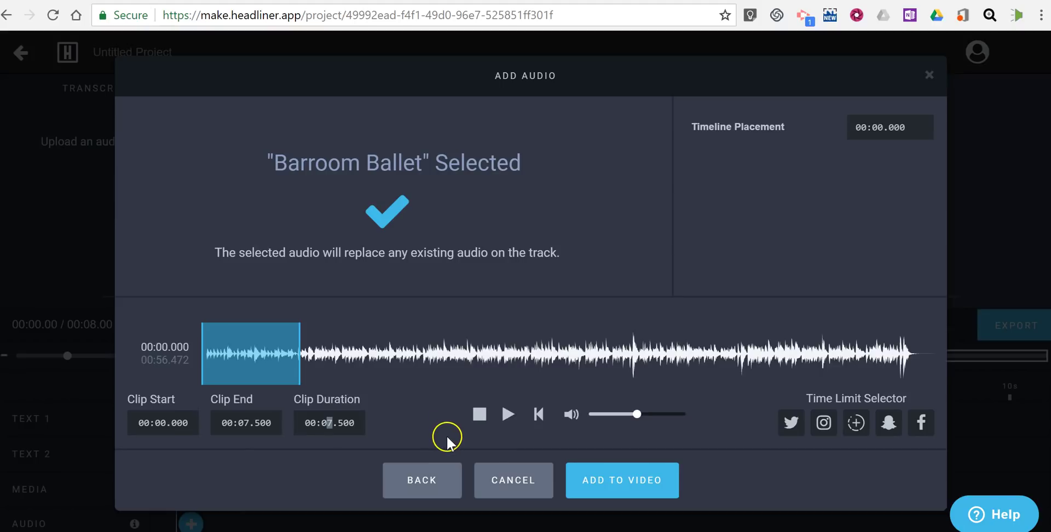
click(629, 484)
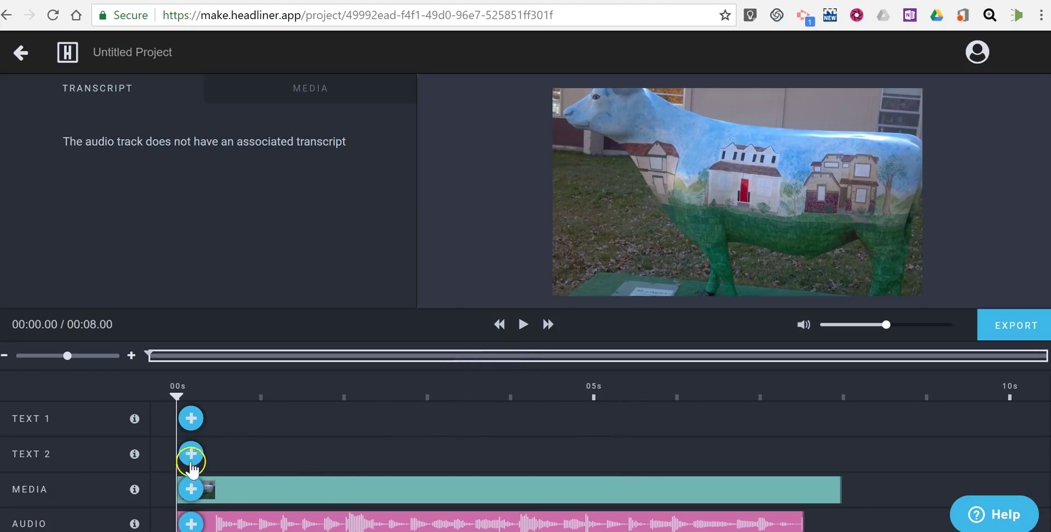
Step: Add a Text 1 caption reading 'This is a cow in front of a school I visited in Montana.'
click(190, 419)
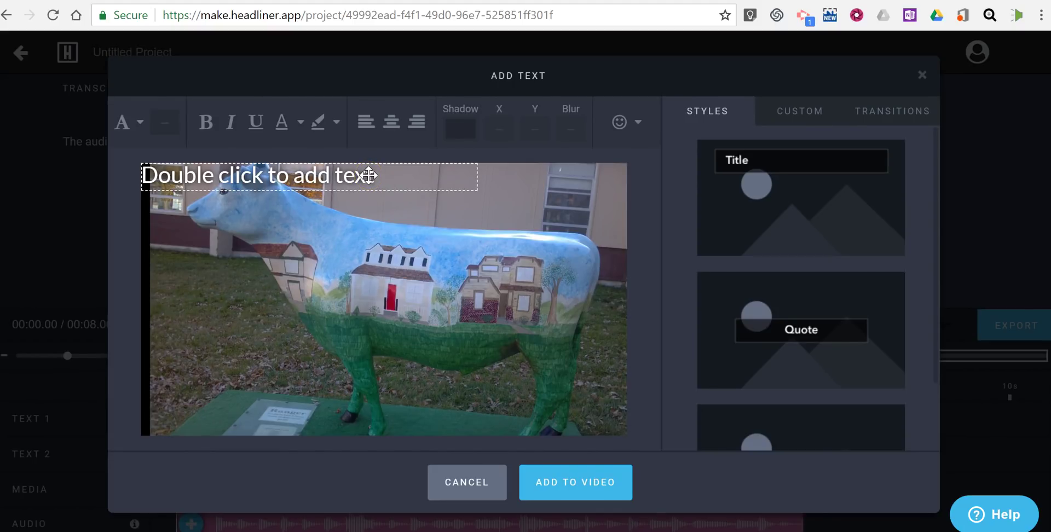
double_click(317, 179)
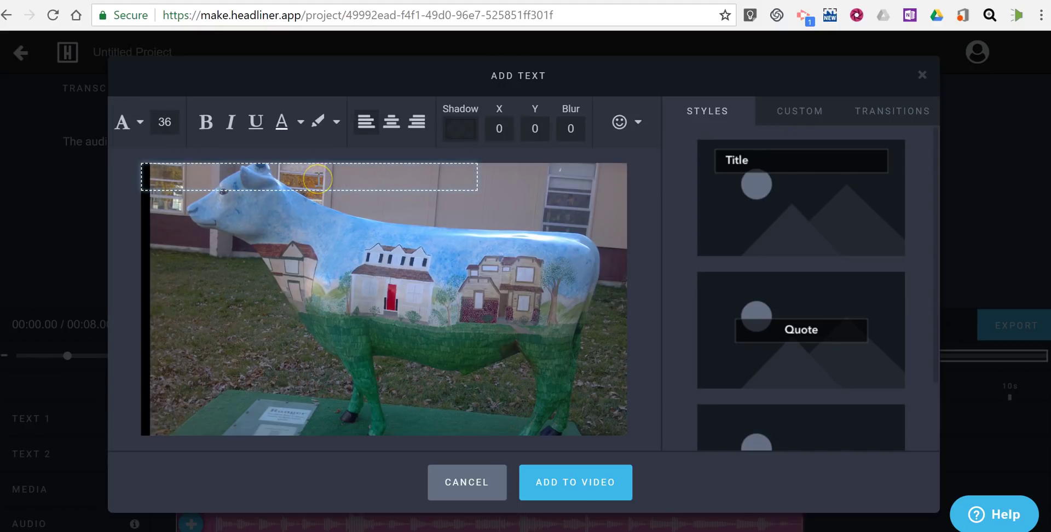
text(This is a cow in fron)
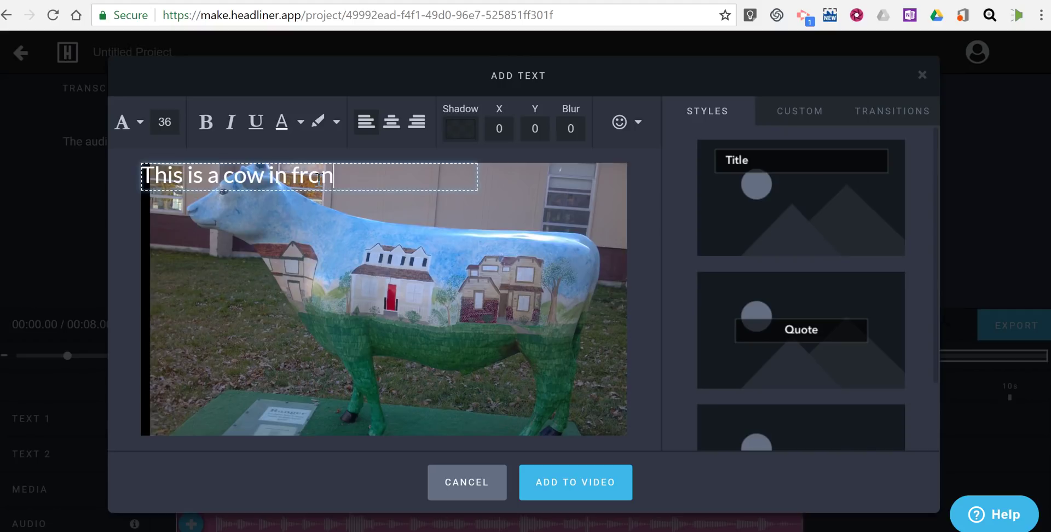
text(t of a school I vi)
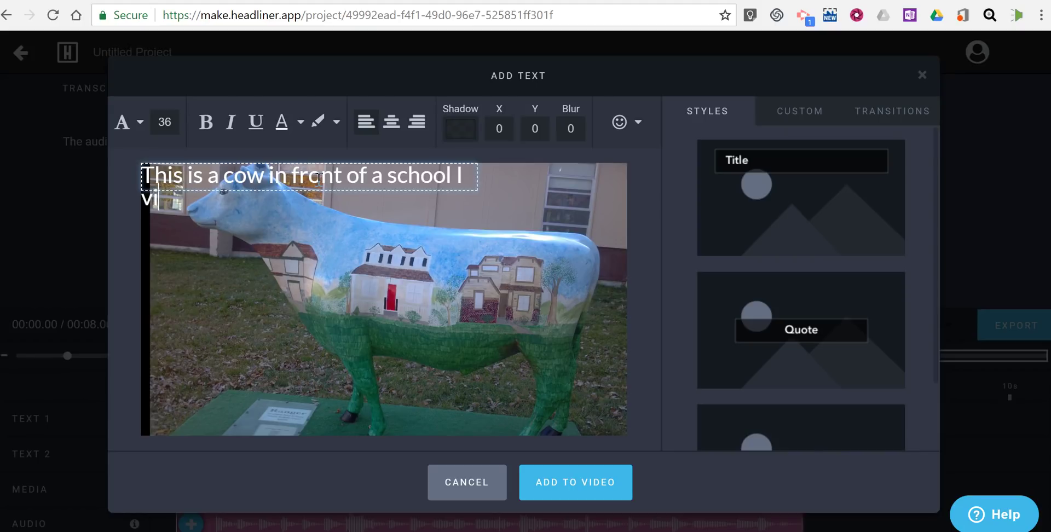
text(sited in M)
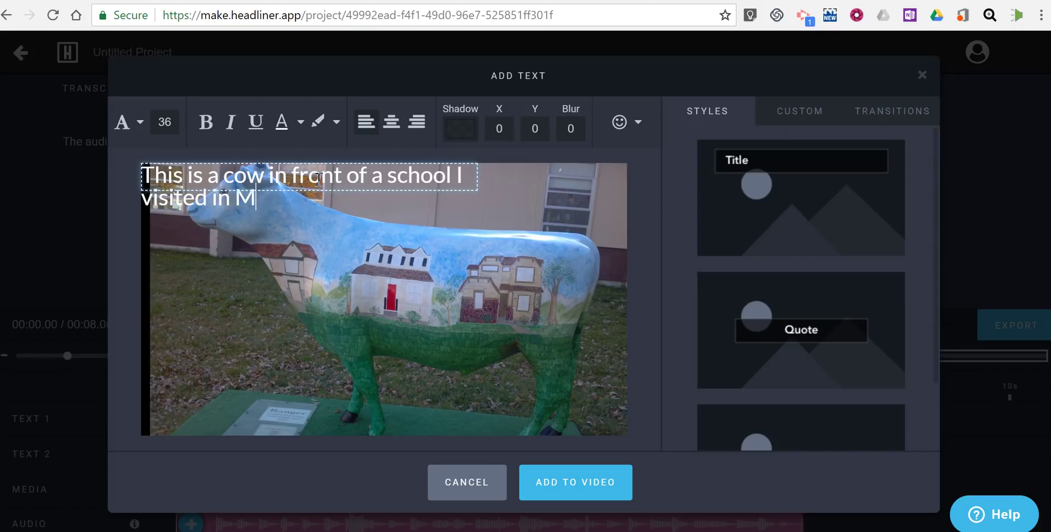
text(ontaina.)
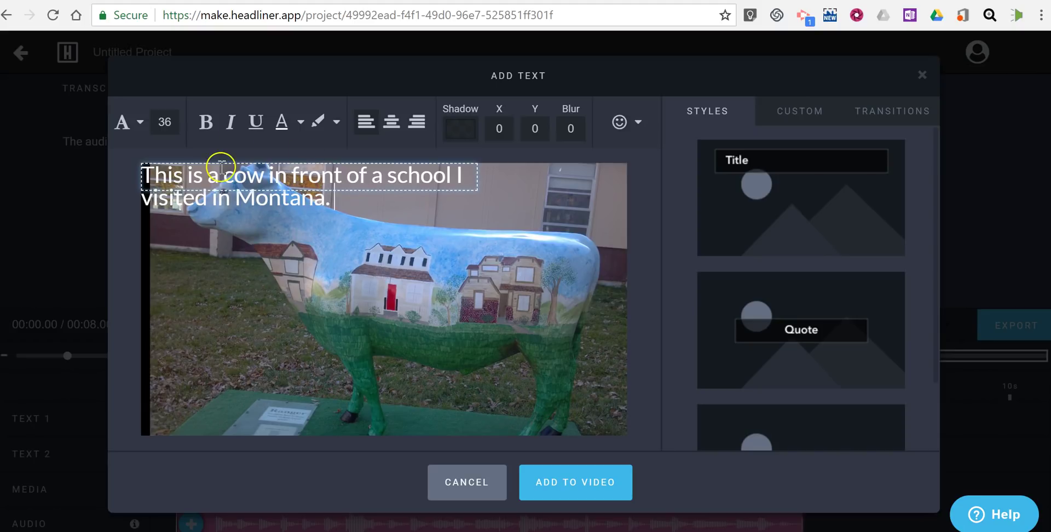
Step: Set the whole caption to font size 30 in the Anonymous Pro font
triple_click(217, 177)
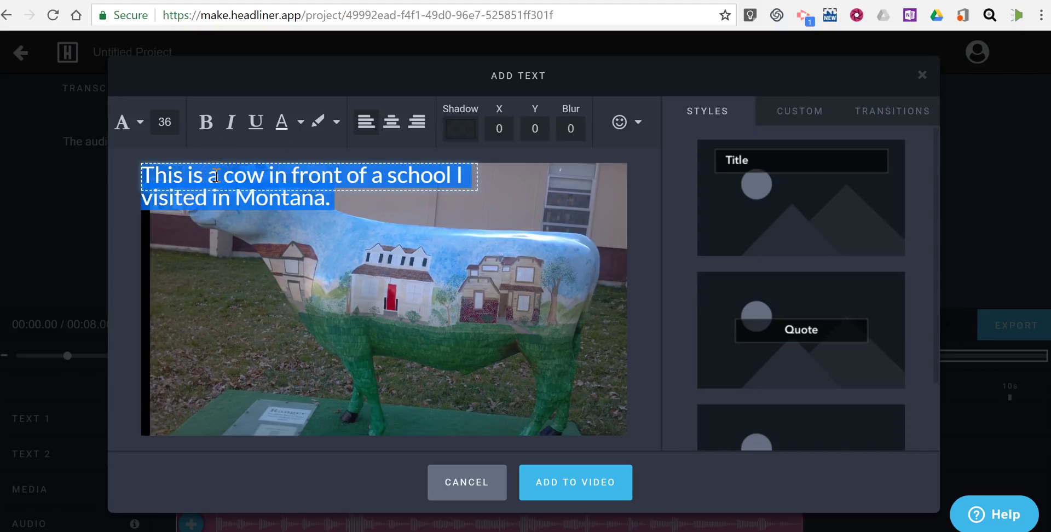
click(171, 126)
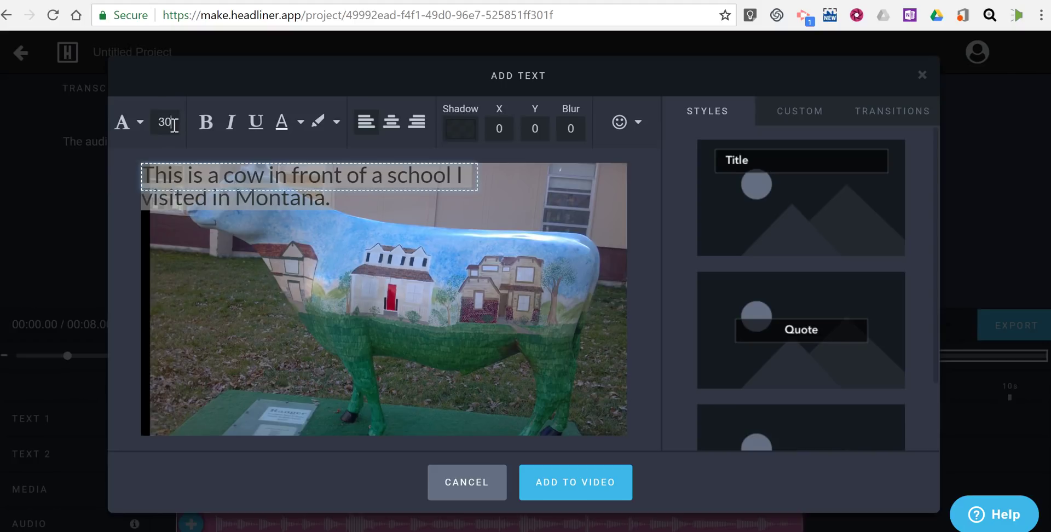
click(331, 181)
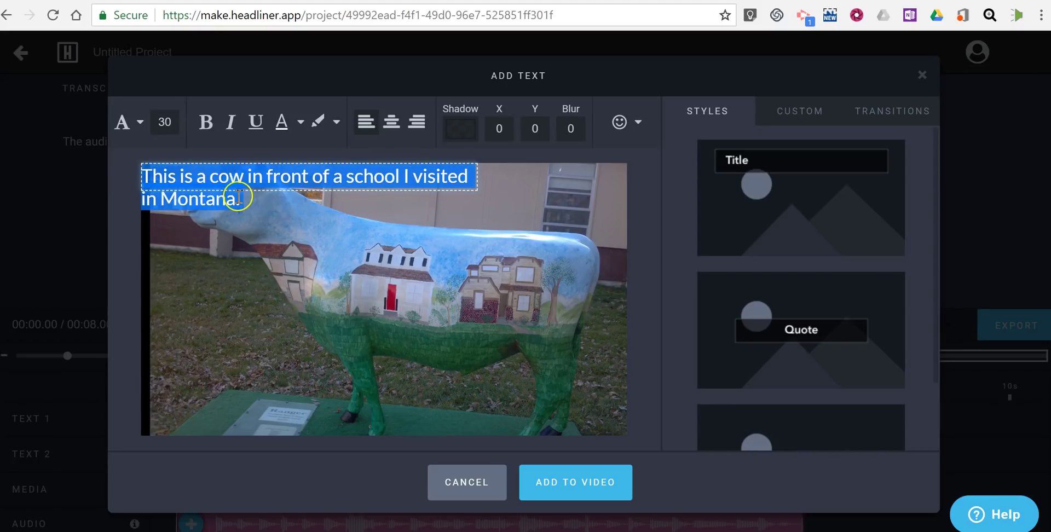
drag(238, 197, 134, 162)
click(141, 123)
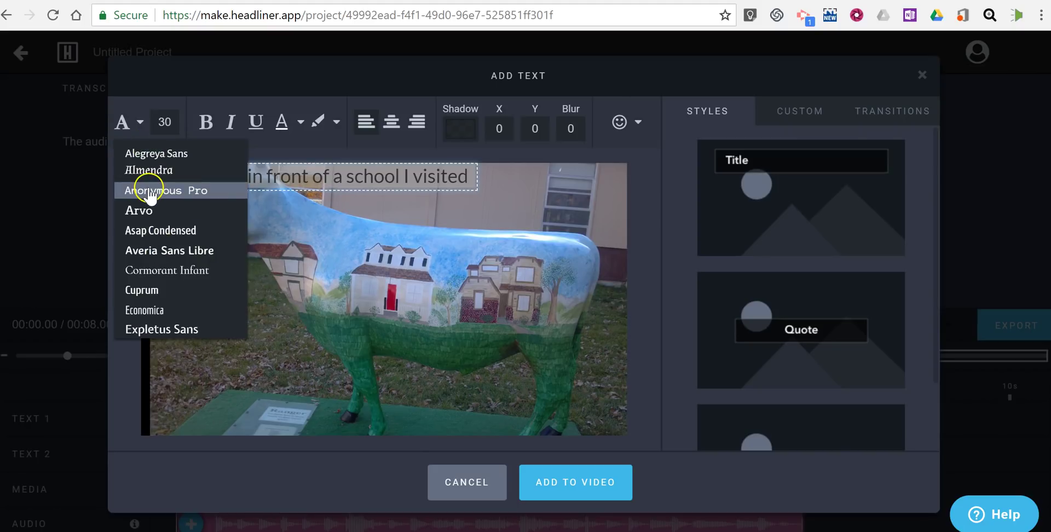
click(149, 191)
click(474, 187)
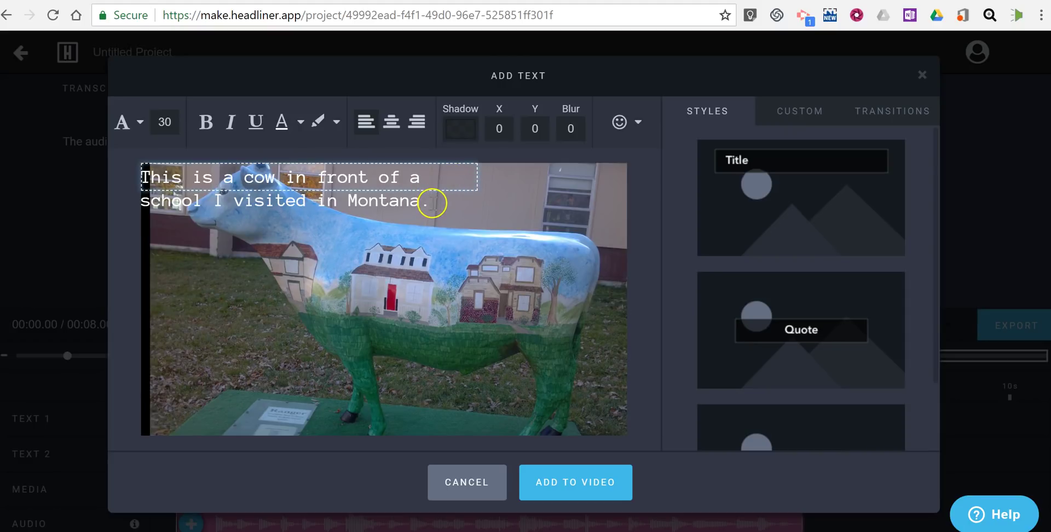
drag(432, 202, 145, 179)
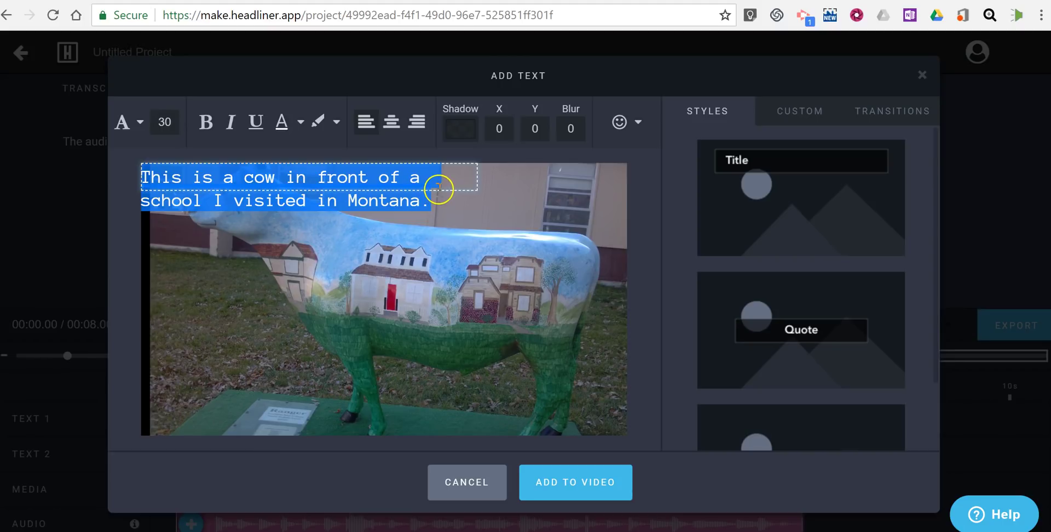
Step: Replace the caption with 'Cow in front of school in Montana' at size 20 and add it
text(C)
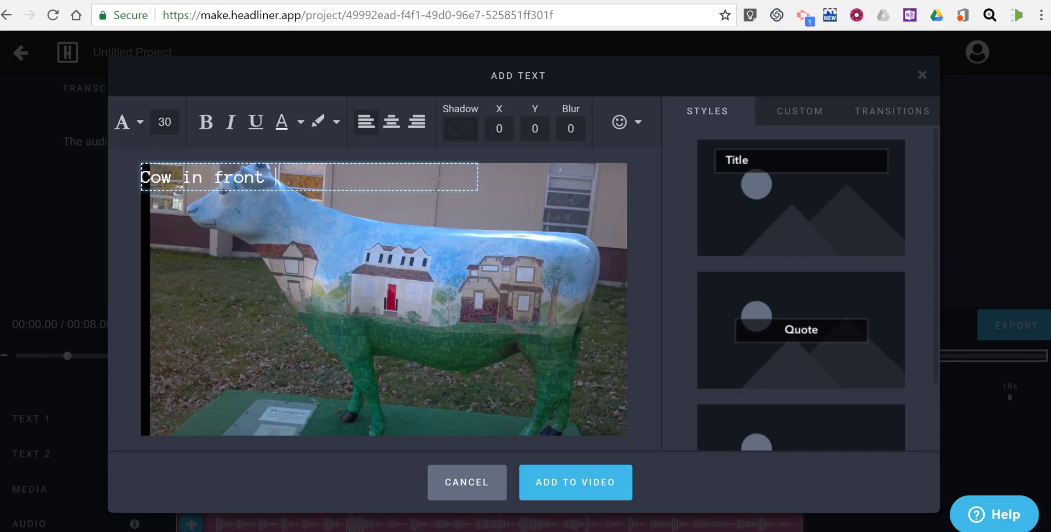
text(ow in front of school in Montana)
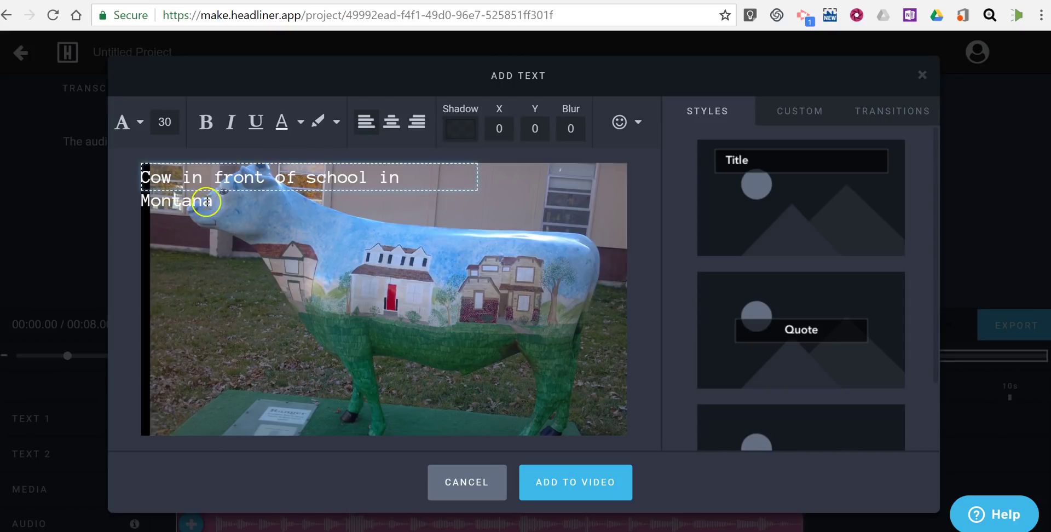
drag(212, 200, 170, 185)
drag(225, 206, 155, 183)
click(164, 122)
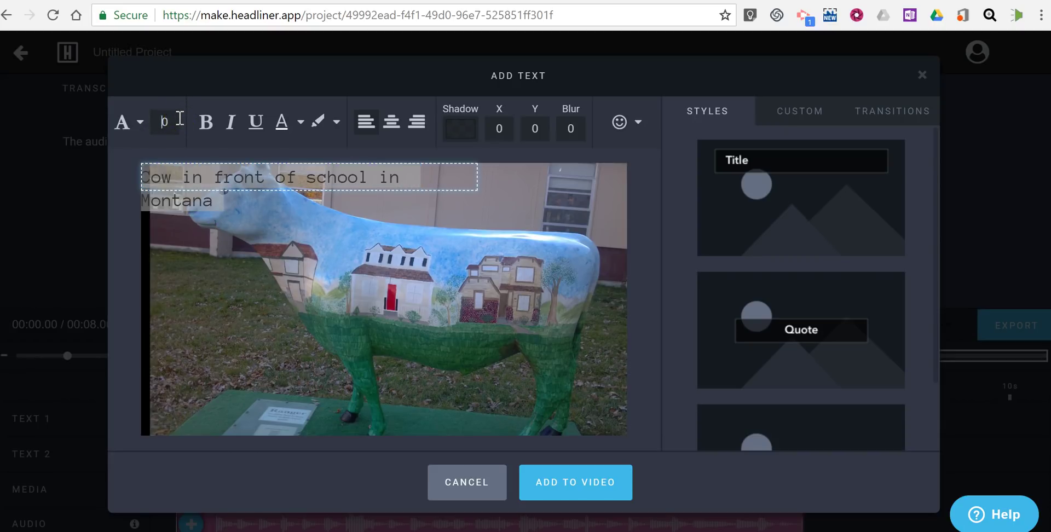
click(260, 209)
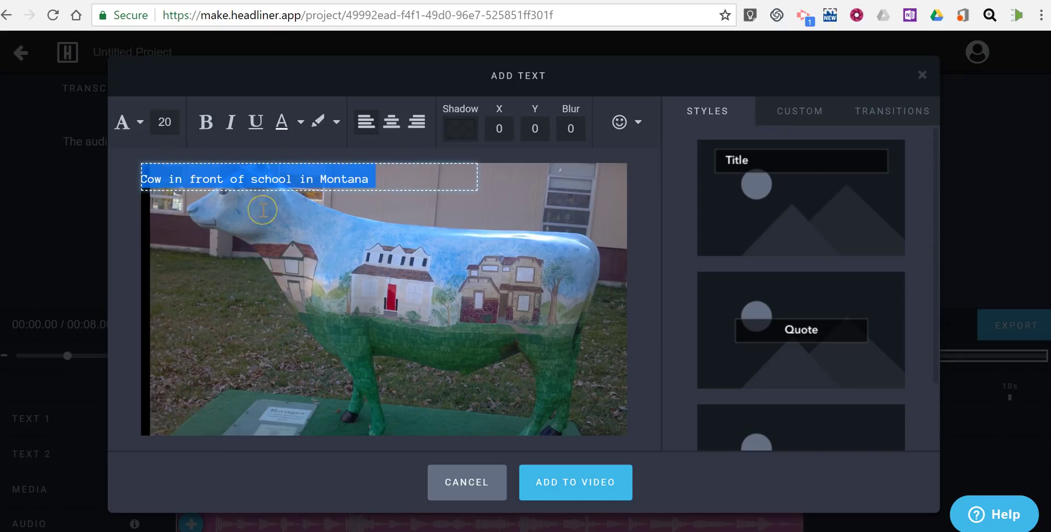
click(579, 493)
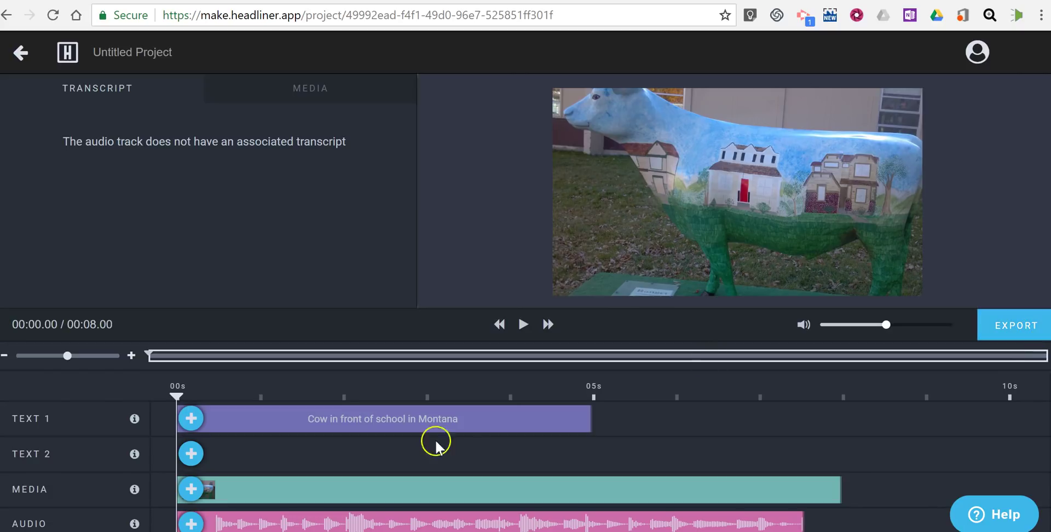
Step: Lower the system volume and play the captioned video preview to its 00:08 end
key(XF86AudioLowerVolume)
click(524, 337)
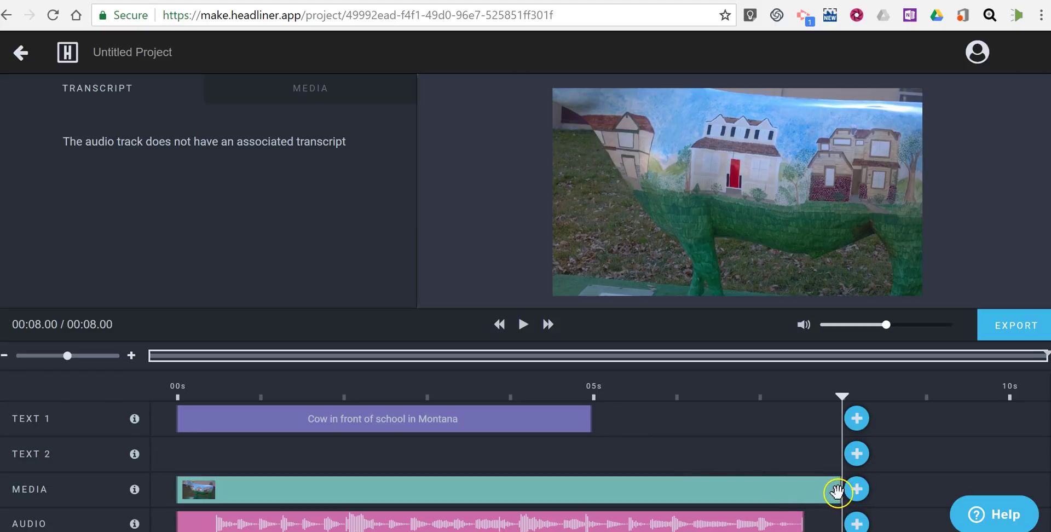
Step: Set the cow photo clip's End to 00:07.000, save it, and replay the preview
click(794, 499)
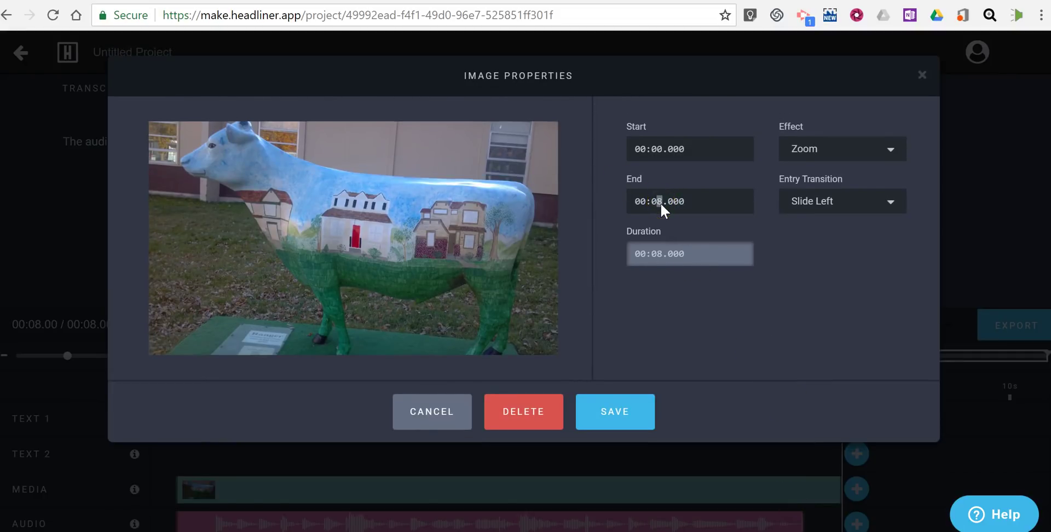
text(7)
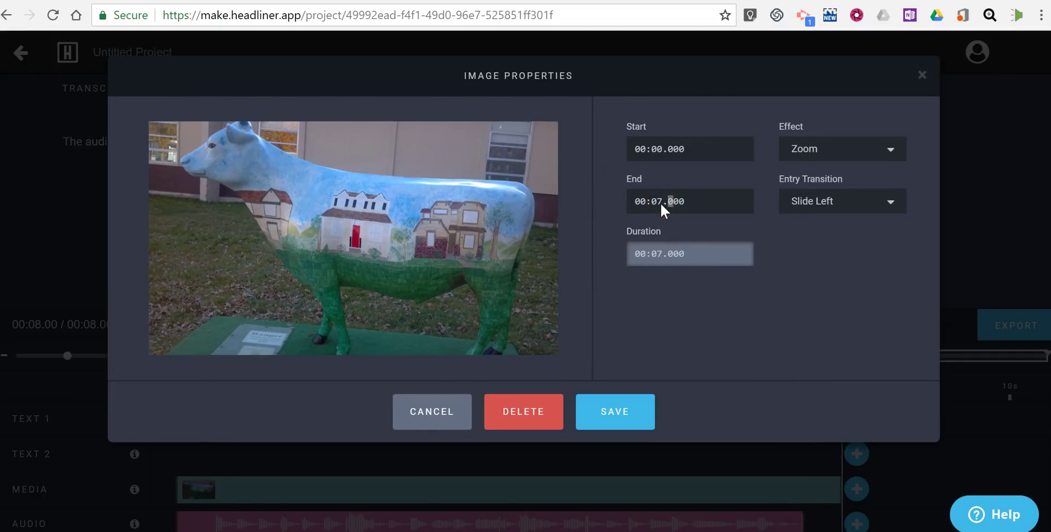
click(635, 419)
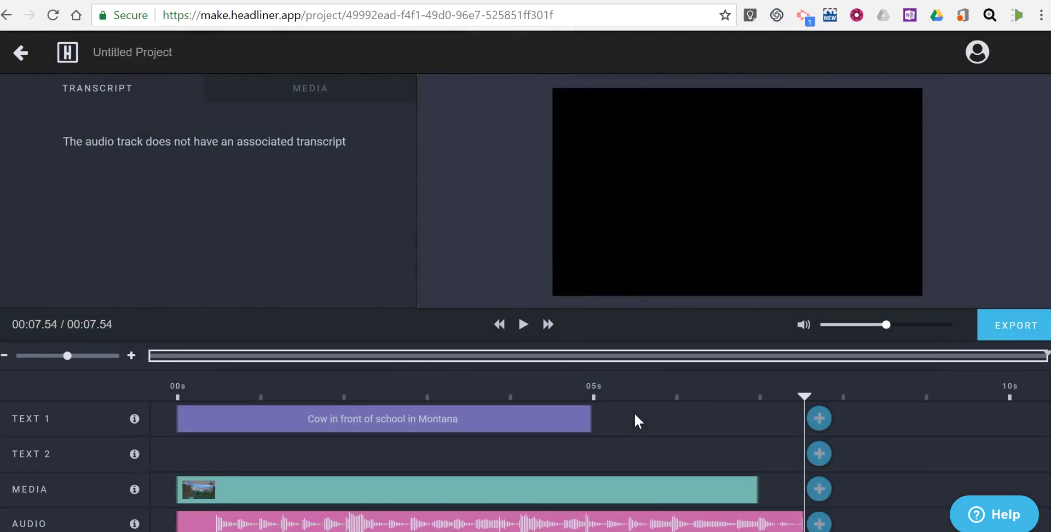
click(523, 325)
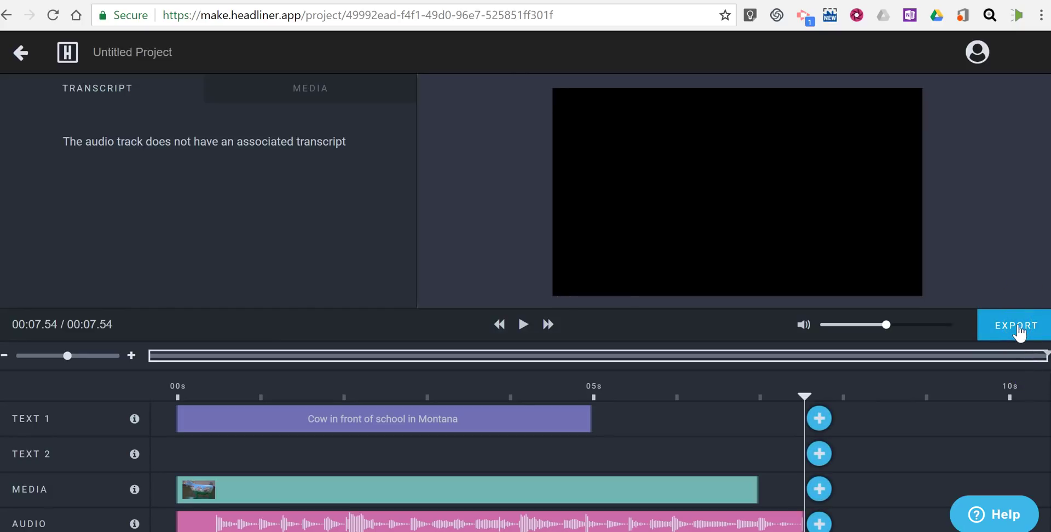
Step: Export the video at 24 fps with Low quality and 720p size
click(1019, 331)
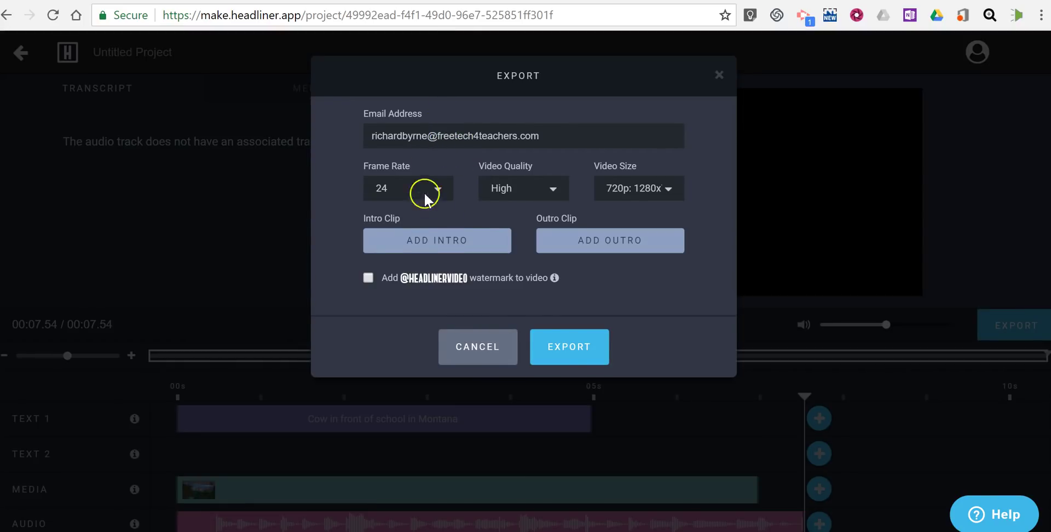
click(530, 189)
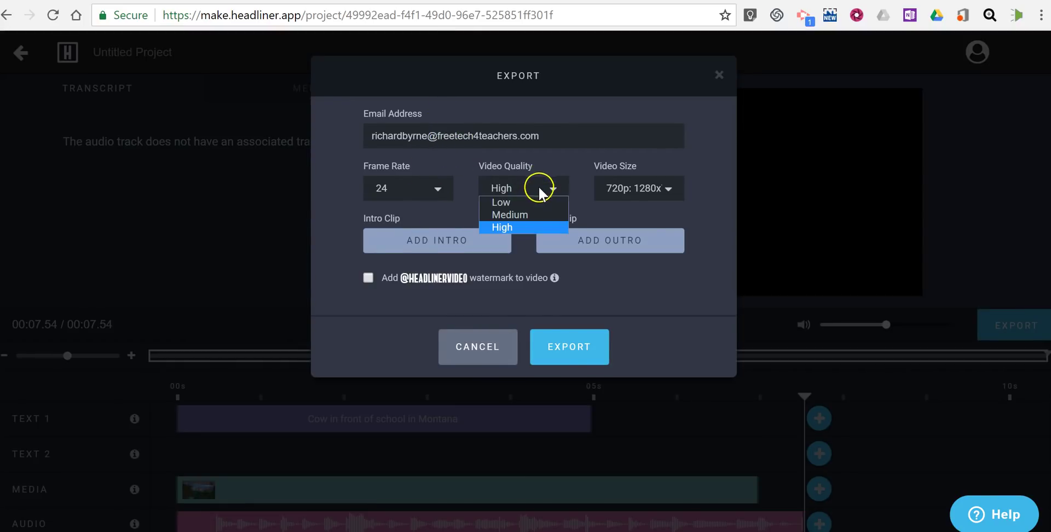
click(514, 203)
click(646, 186)
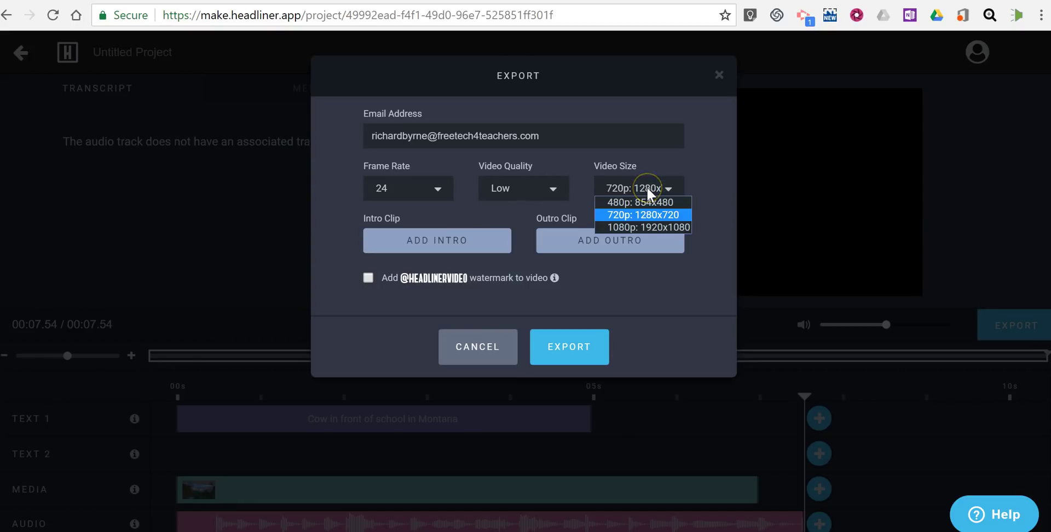
click(660, 216)
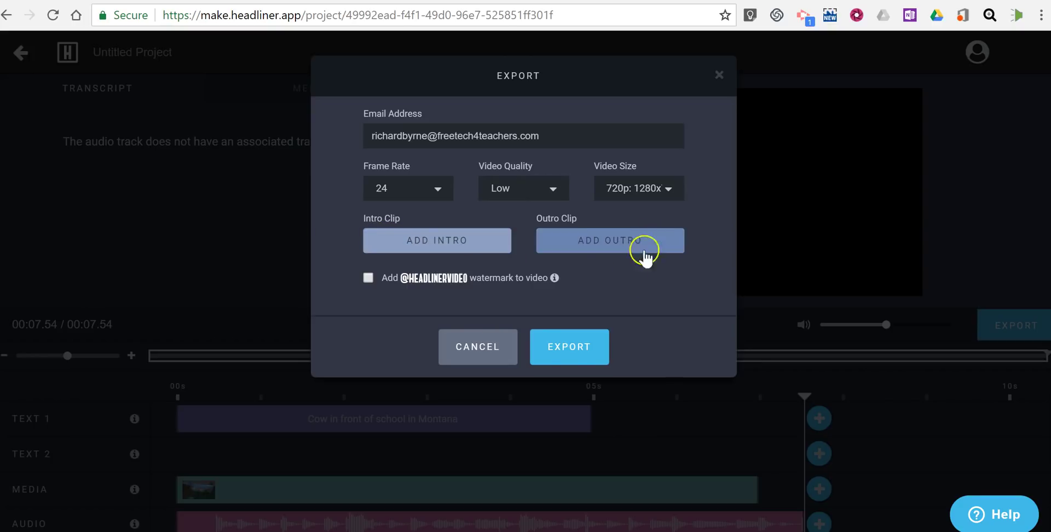
click(583, 349)
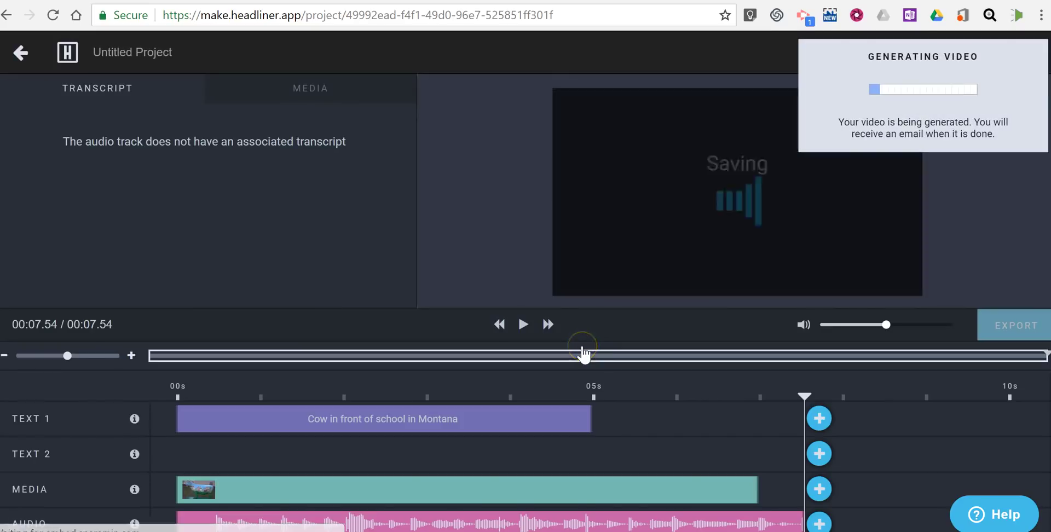
click(585, 330)
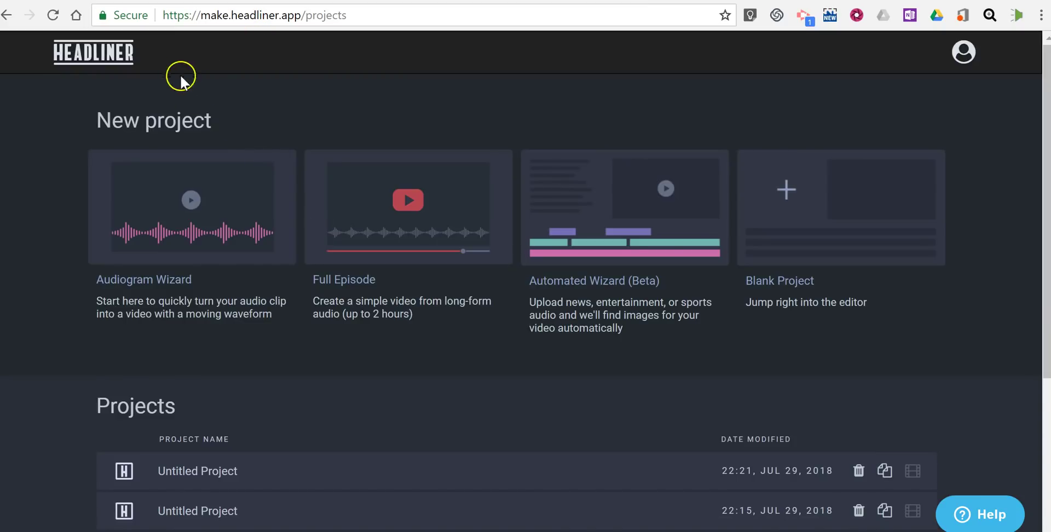
Step: Scroll down the projects page to the list of eight saved projects
scroll(625, 287, down, 1)
scroll(624, 291, down, 4)
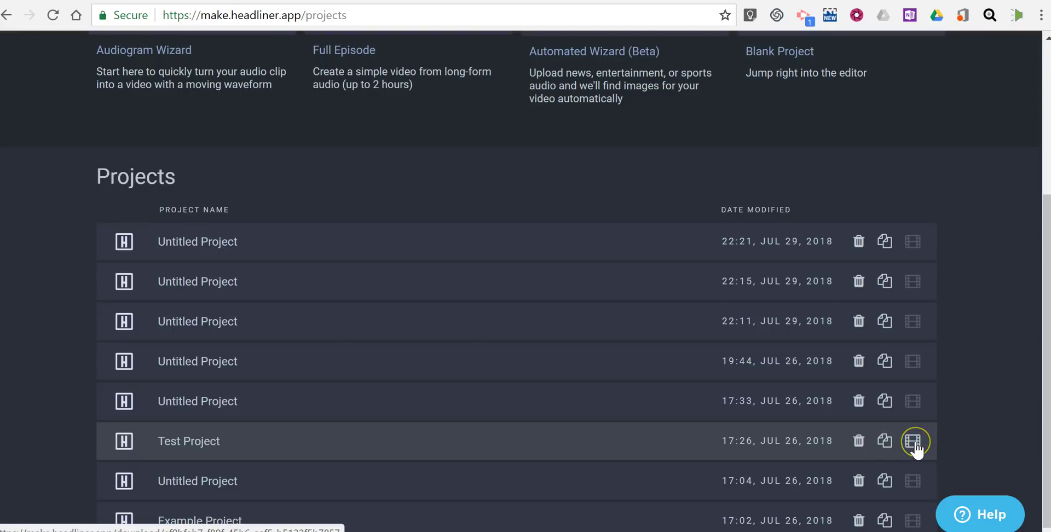
Step: From Test Project's download page, copy the share link and download the video as an MP4
click(916, 445)
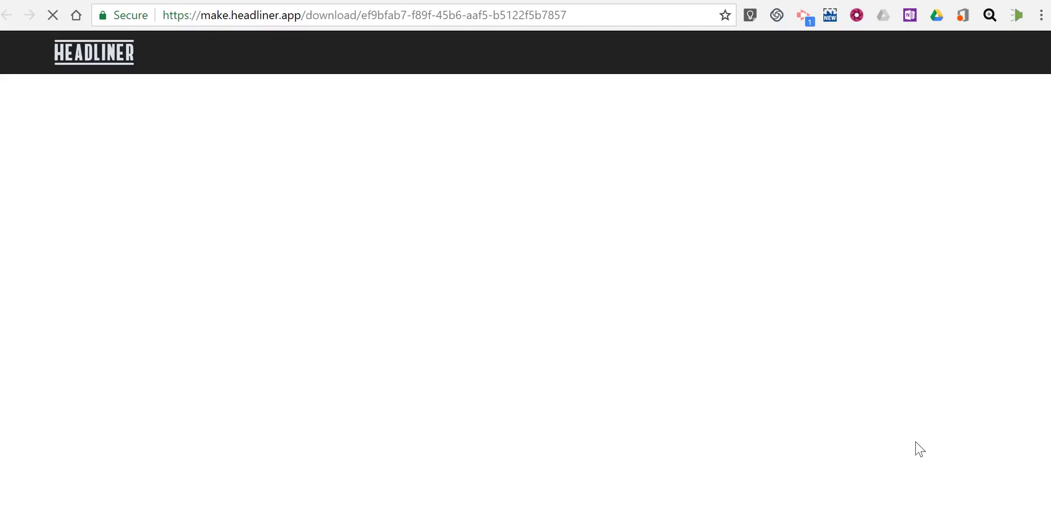
scroll(189, 339, down, 5)
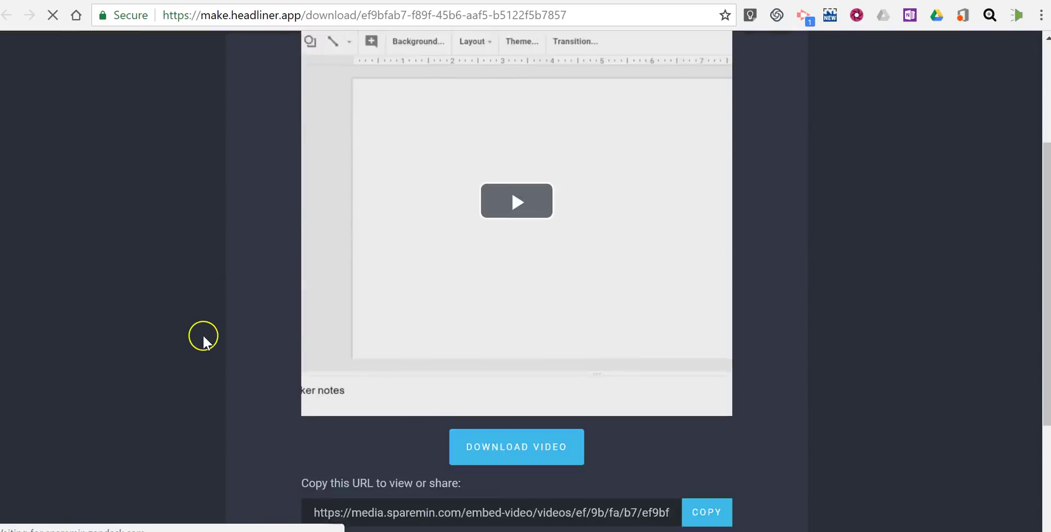
scroll(222, 344, up, 2)
scroll(224, 349, up, 3)
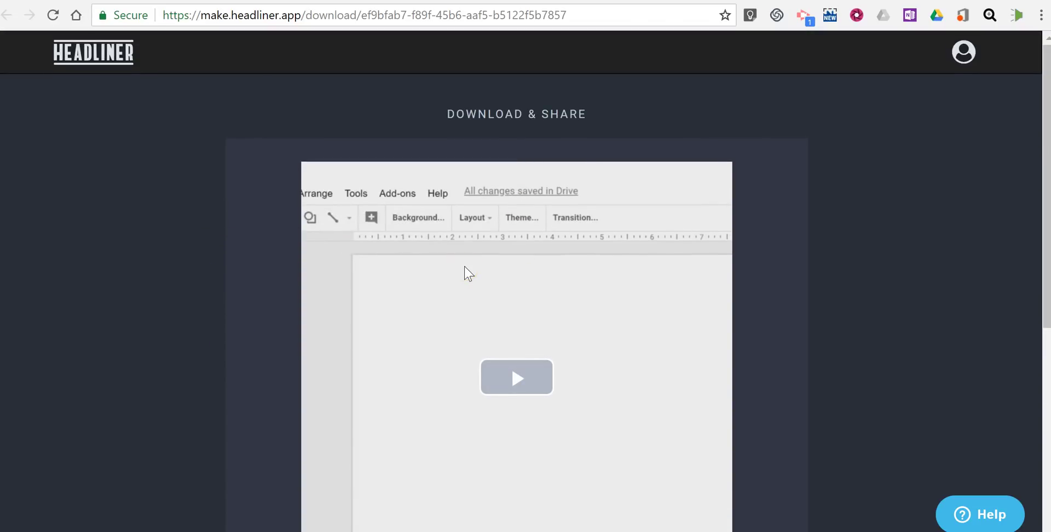
scroll(465, 266, down, 6)
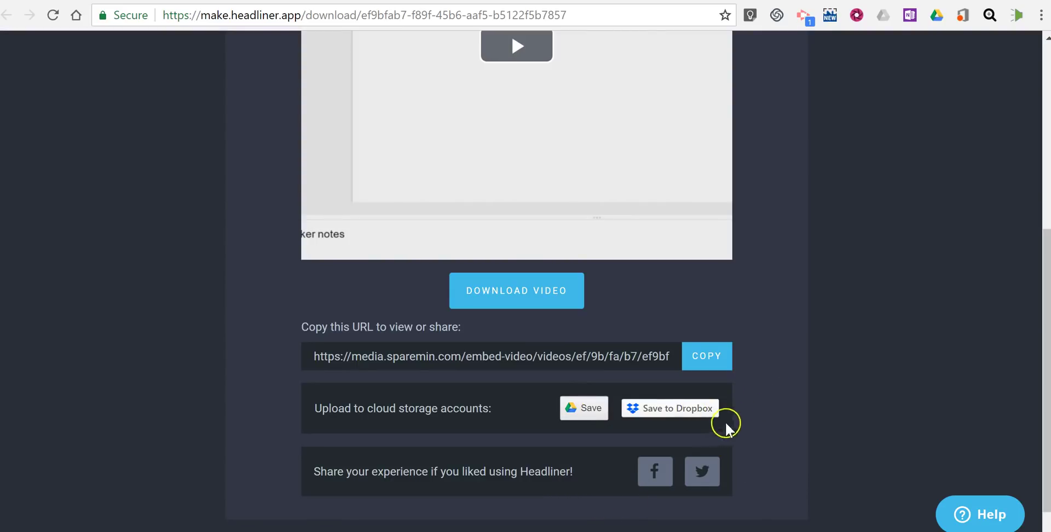
click(715, 361)
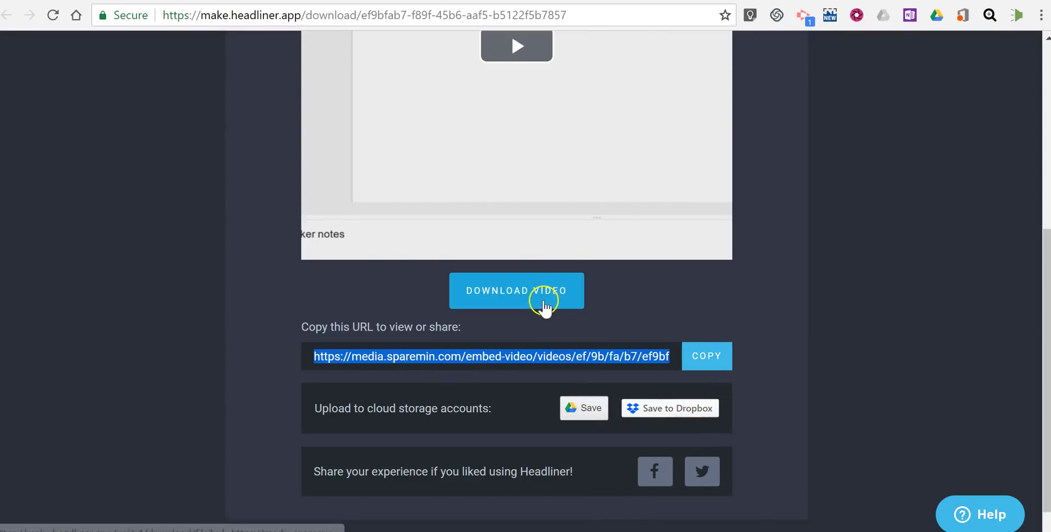
click(543, 302)
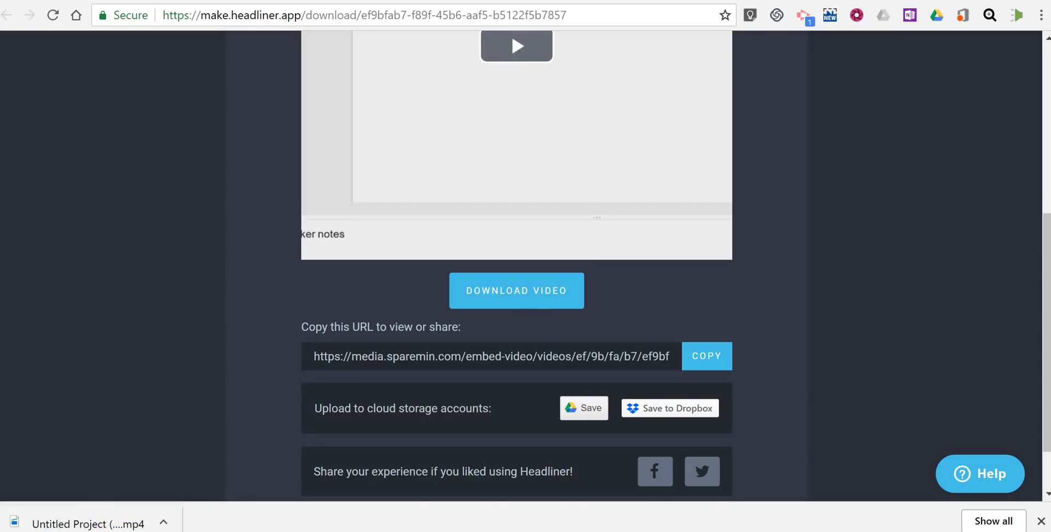
Step: Return to the projects page and scroll up to the new-project options
key(alt+Left)
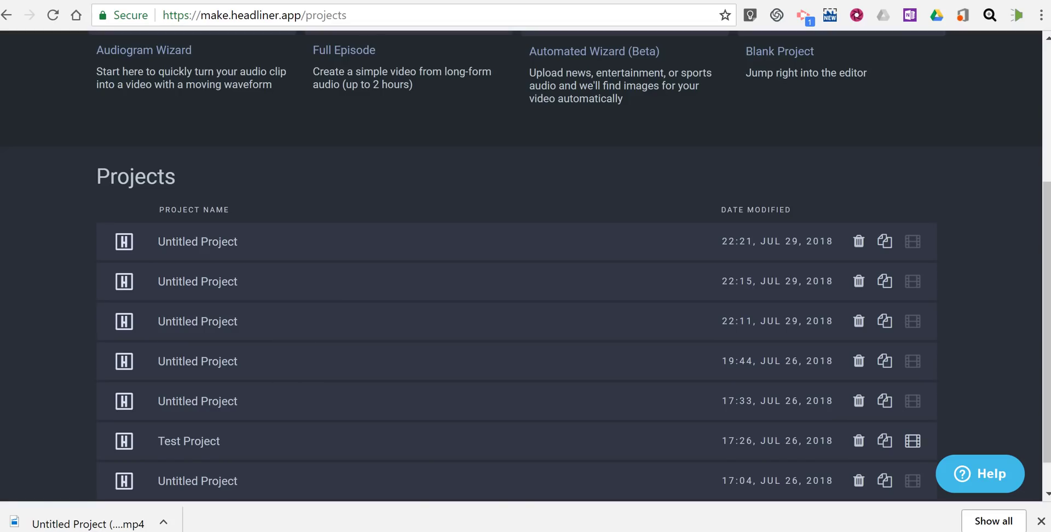
scroll(428, 225, up, 4)
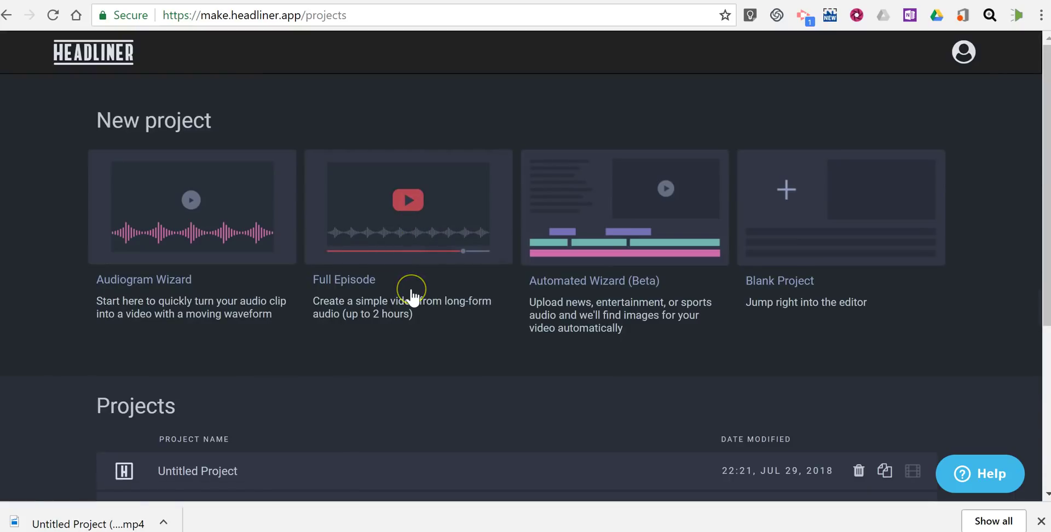